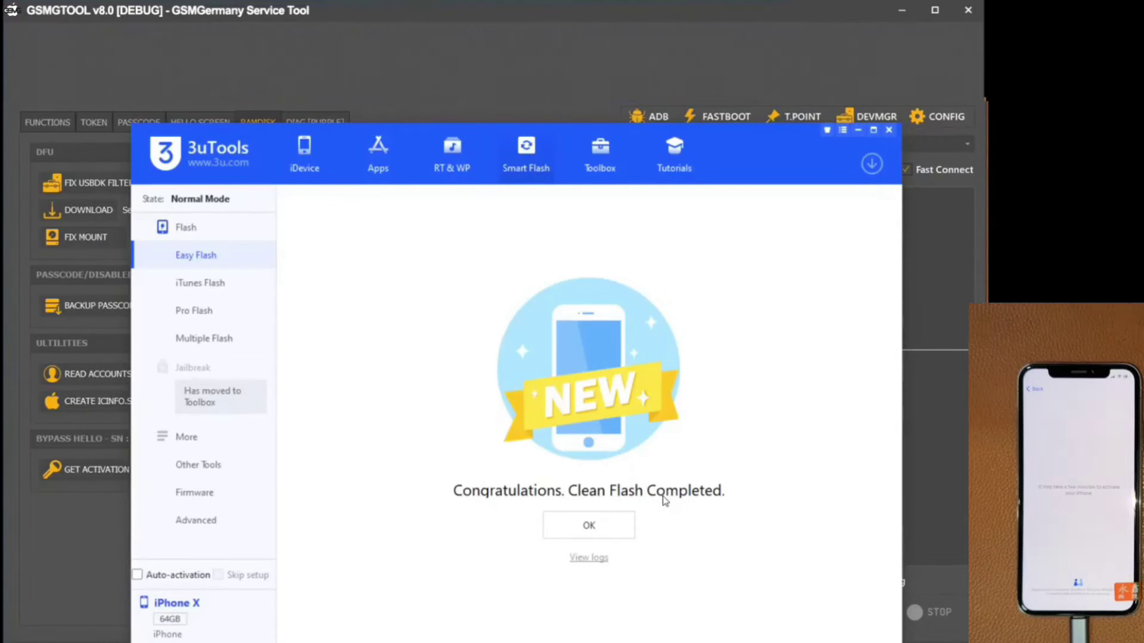
# Leave the Smart Flash completion screen to show the connected iPhone X's info page
pyautogui.click(307, 171)
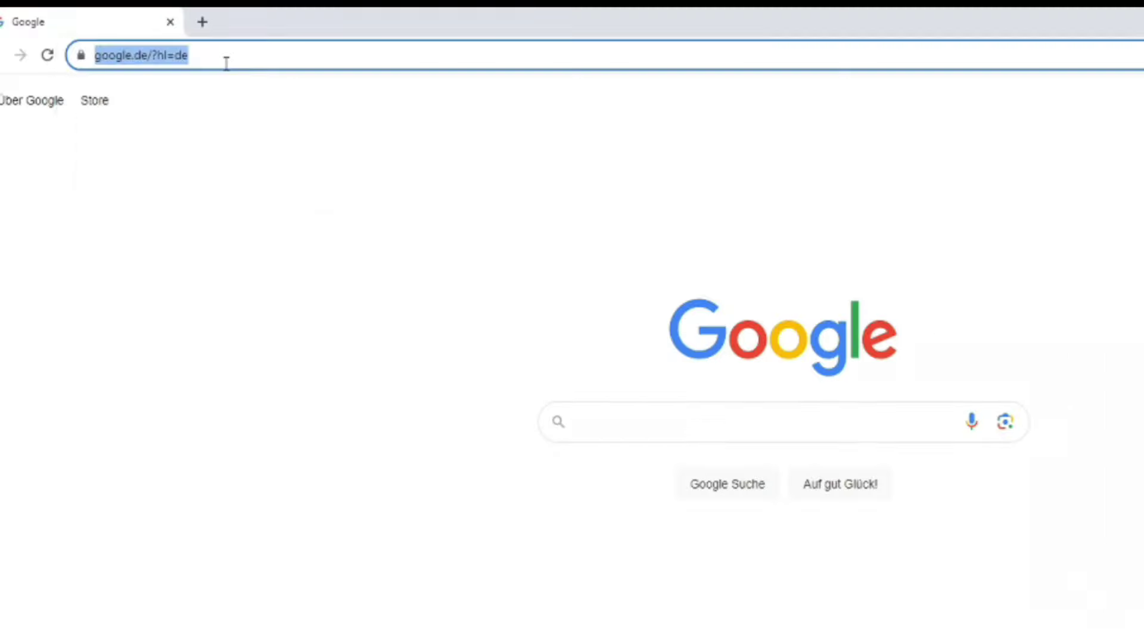
pyautogui.write('gsmgermany.c')
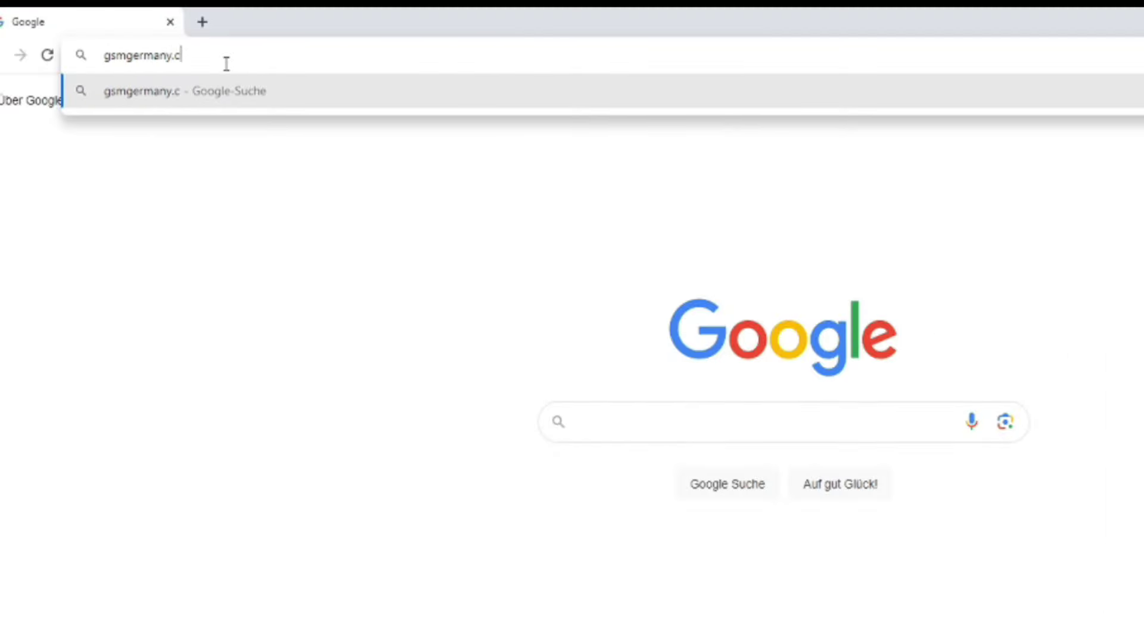
pyautogui.write('om')
# Load gsmgermany.com and go to the site's GSMG Tool page
pyautogui.press('Return')
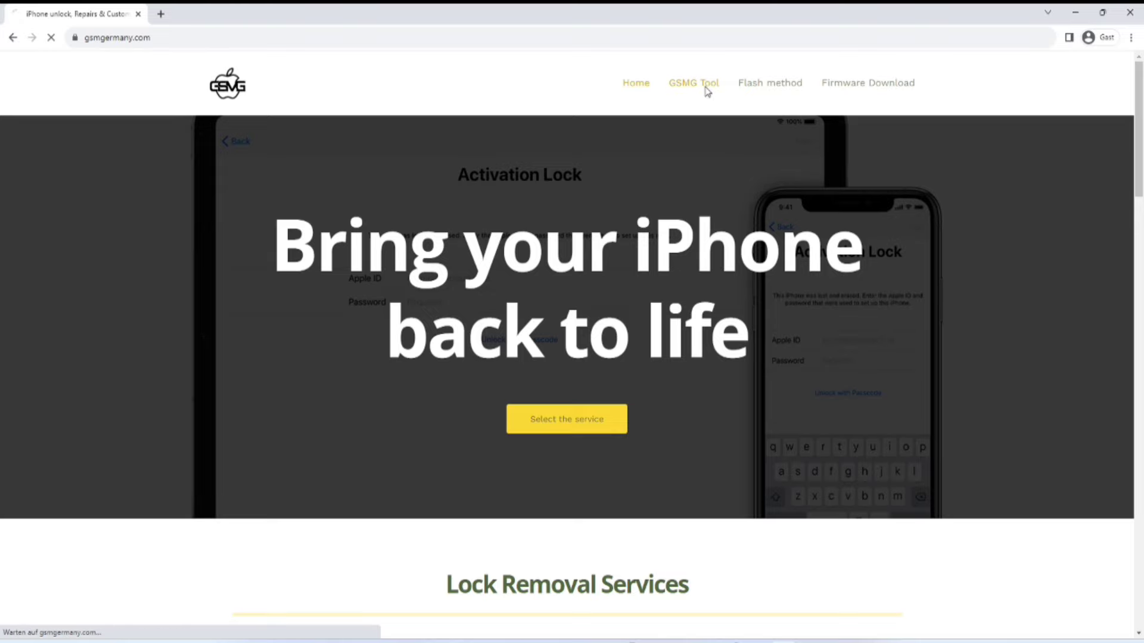
pyautogui.click(706, 91)
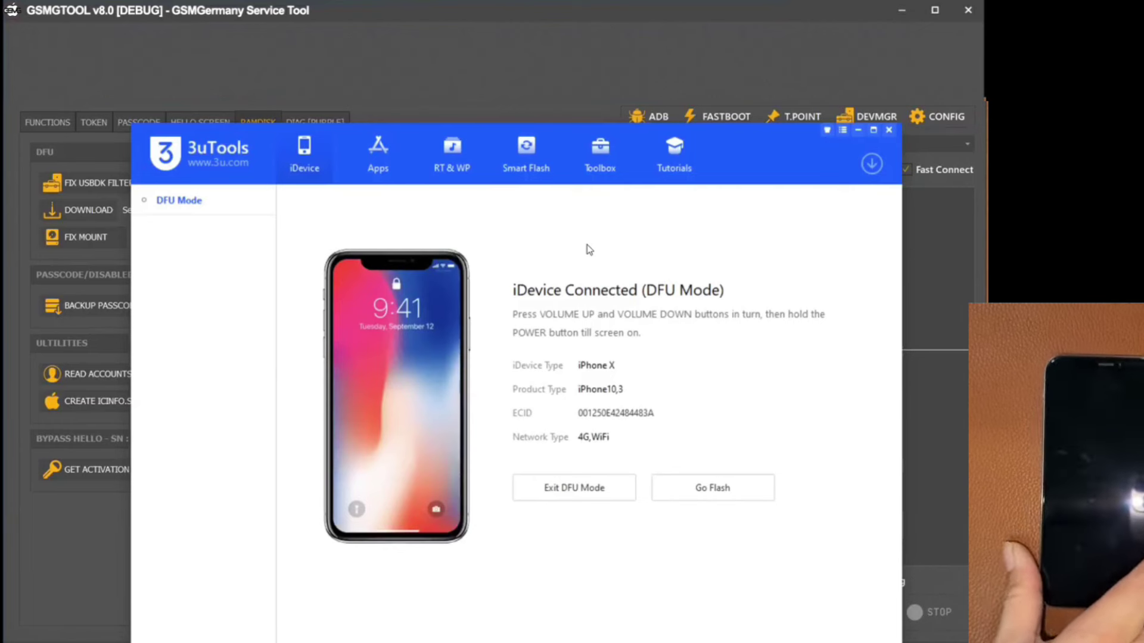
# Hide 3uTools and run PWNDFU on the RAMDISK tab to pwn the iPhone in DFU mode
pyautogui.click(859, 132)
pyautogui.click(552, 184)
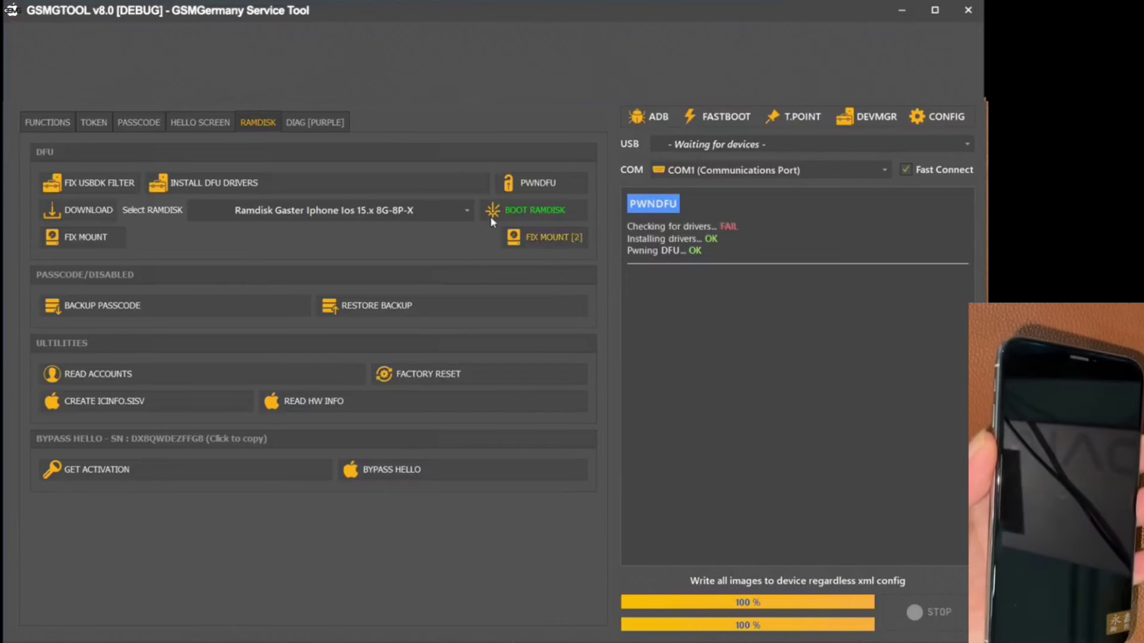
# Start BOOT RAMDISK with the Gaster iOS 15.x ramdisk for the iPhone X
pyautogui.click(516, 208)
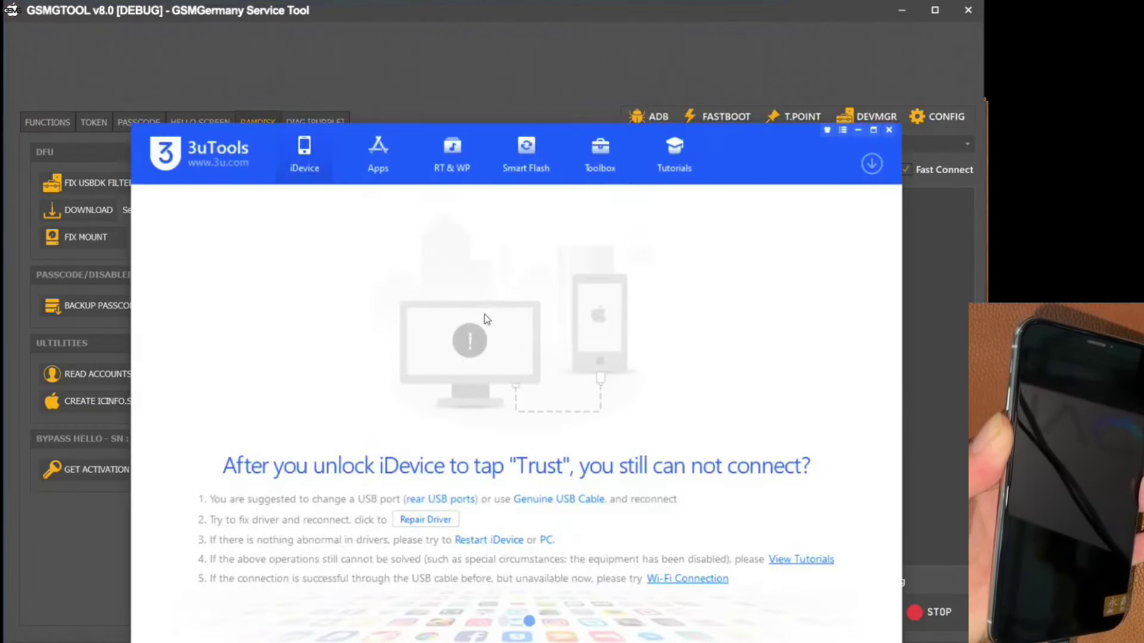
# Hide 3uTools so the service tool's ramdisk boot log is visible
pyautogui.click(857, 130)
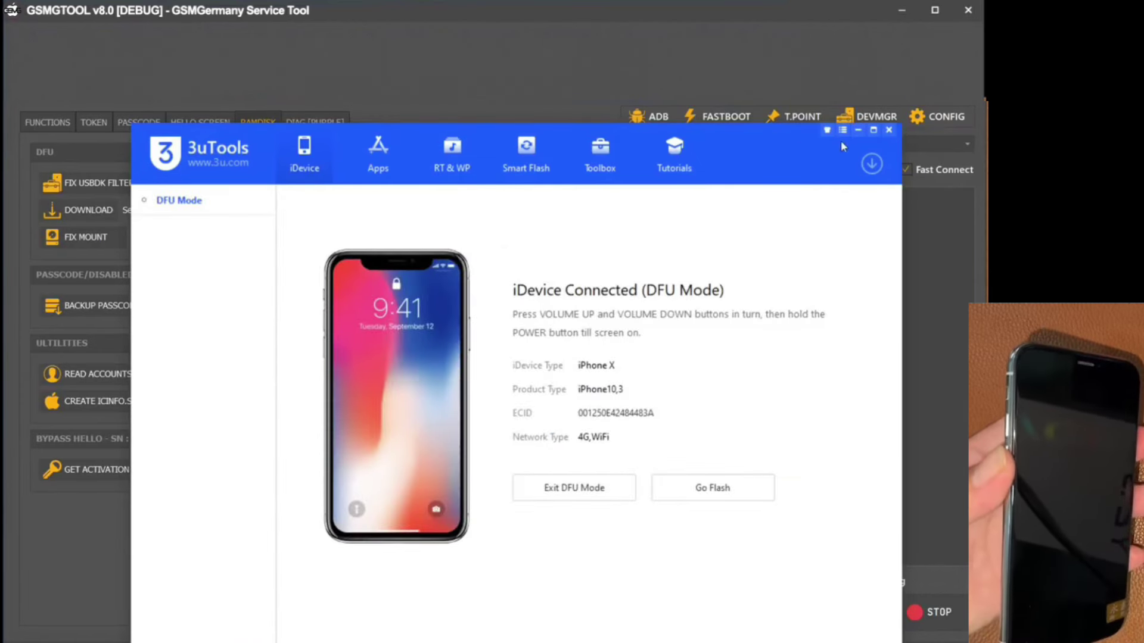
# Locate Apple Mobile Device (DFU Mode) under libusbK USB Devices in Device Manager
pyautogui.click(869, 127)
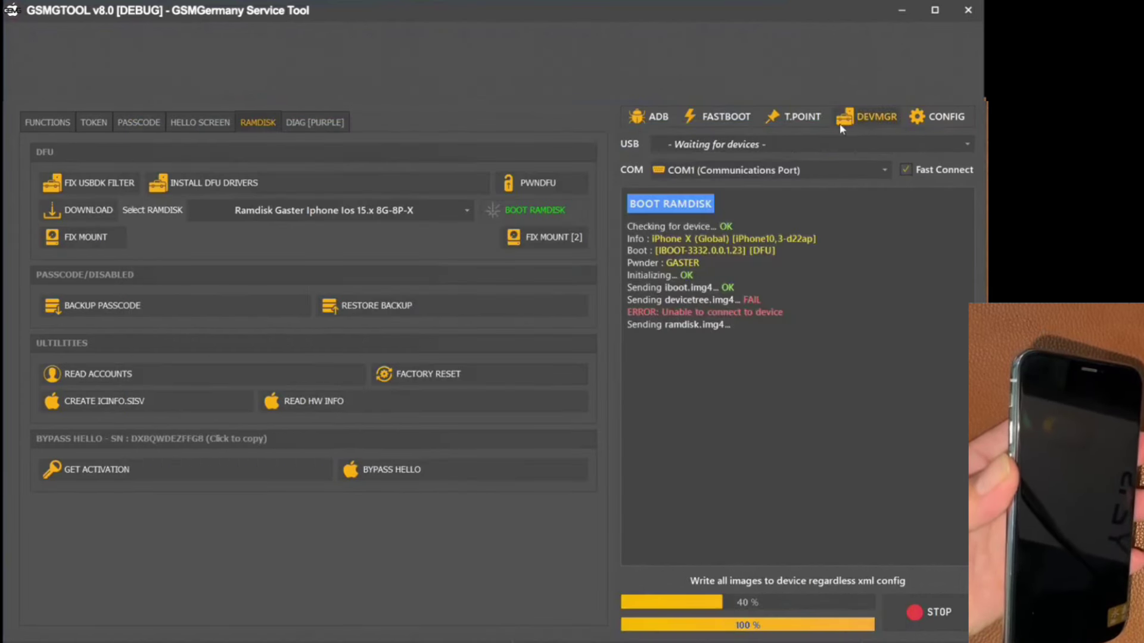
pyautogui.scroll(-1, 136, 280)
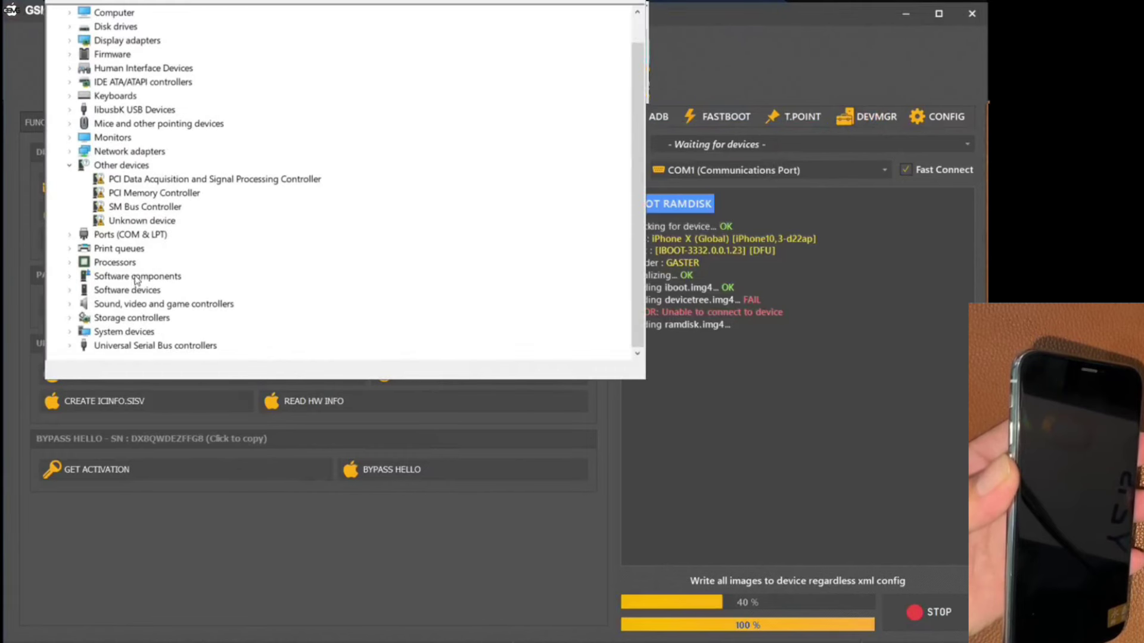
pyautogui.doubleClick(83, 346)
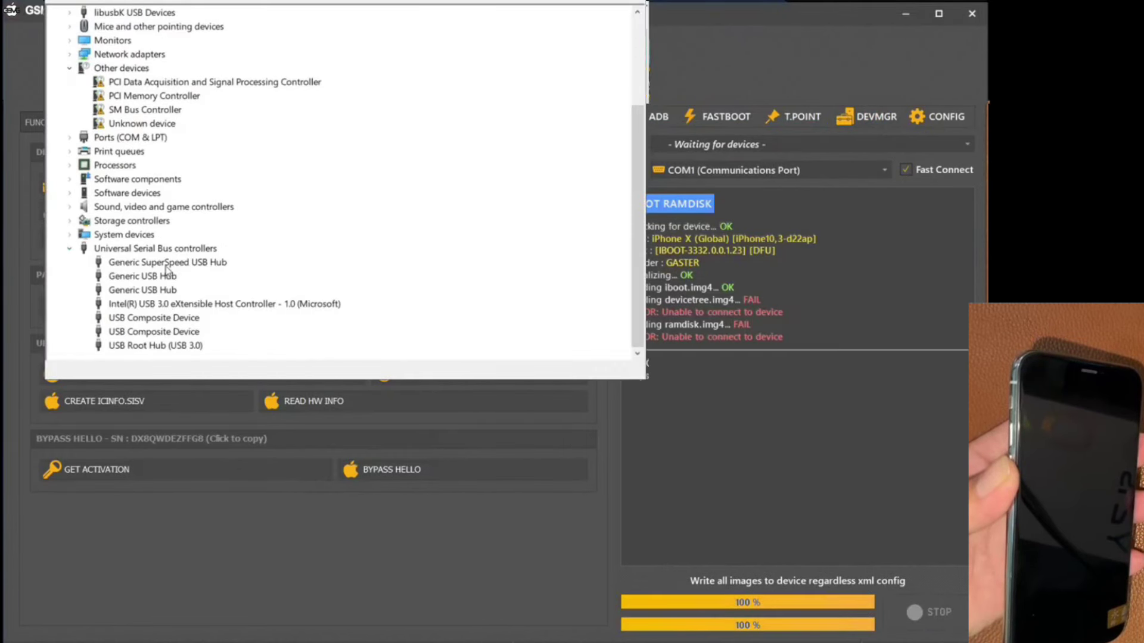
pyautogui.scroll(3, 165, 268)
pyautogui.click(73, 136)
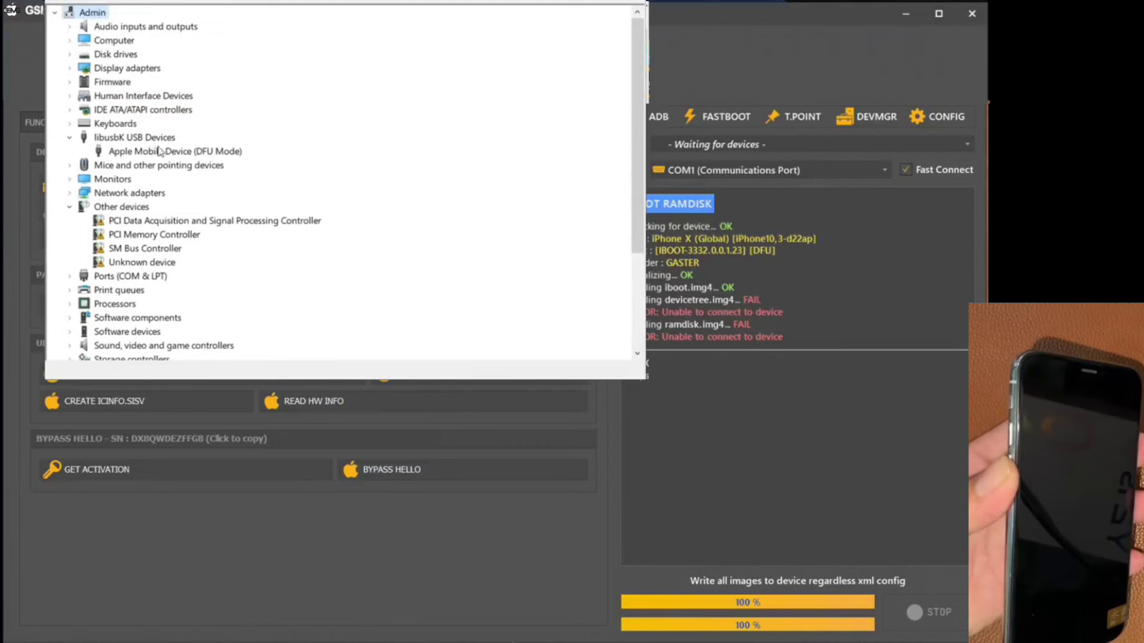
pyautogui.click(159, 151)
pyautogui.rightClick(163, 151)
# Update its driver manually to the Apple Recovery (DFU) USB Driver and finish the wizard
pyautogui.click(212, 163)
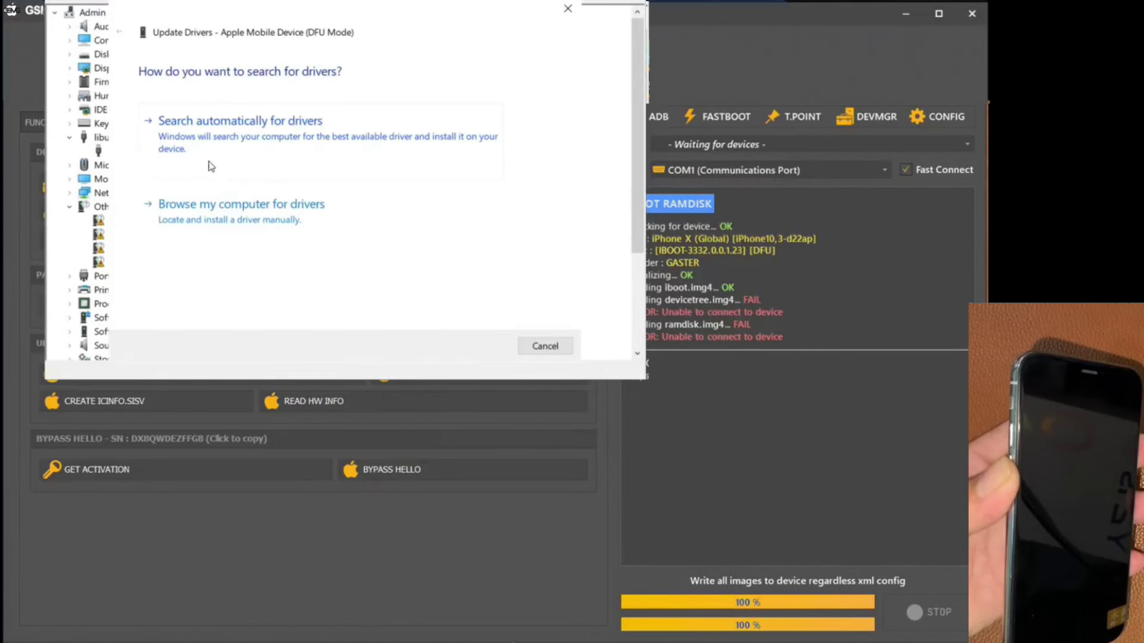
pyautogui.click(246, 208)
pyautogui.click(268, 247)
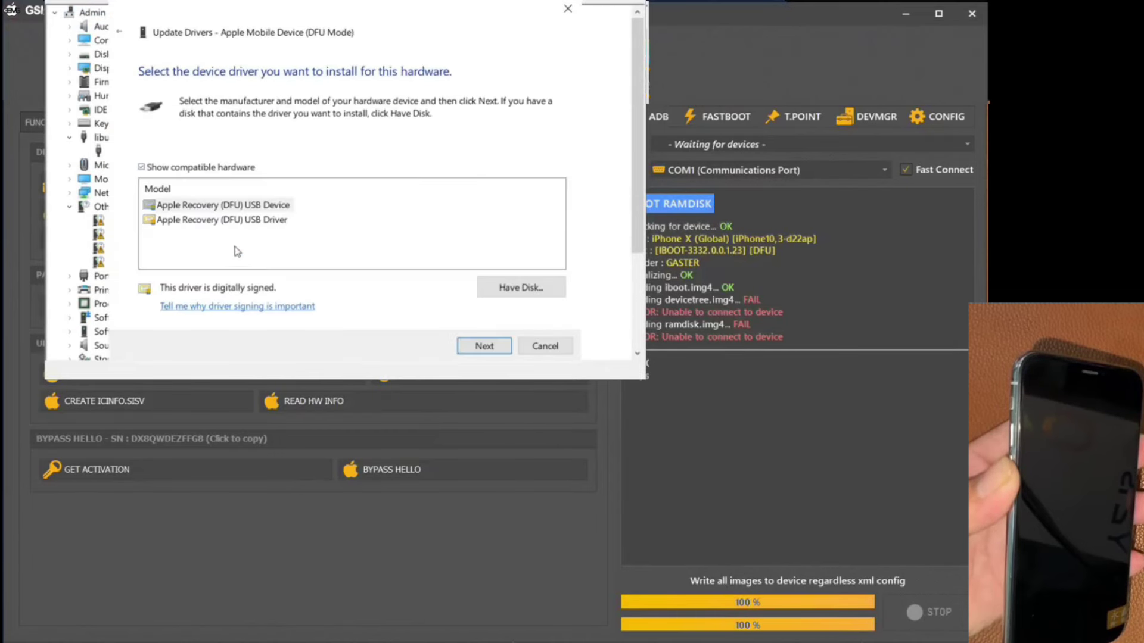
pyautogui.click(221, 220)
pyautogui.click(483, 346)
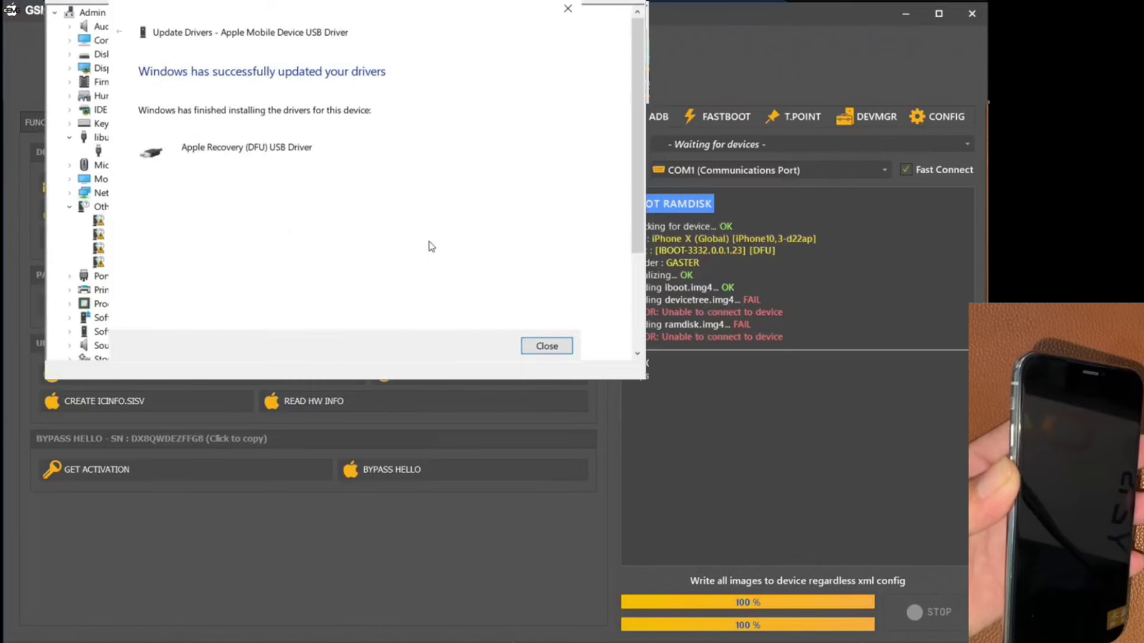
pyautogui.click(547, 346)
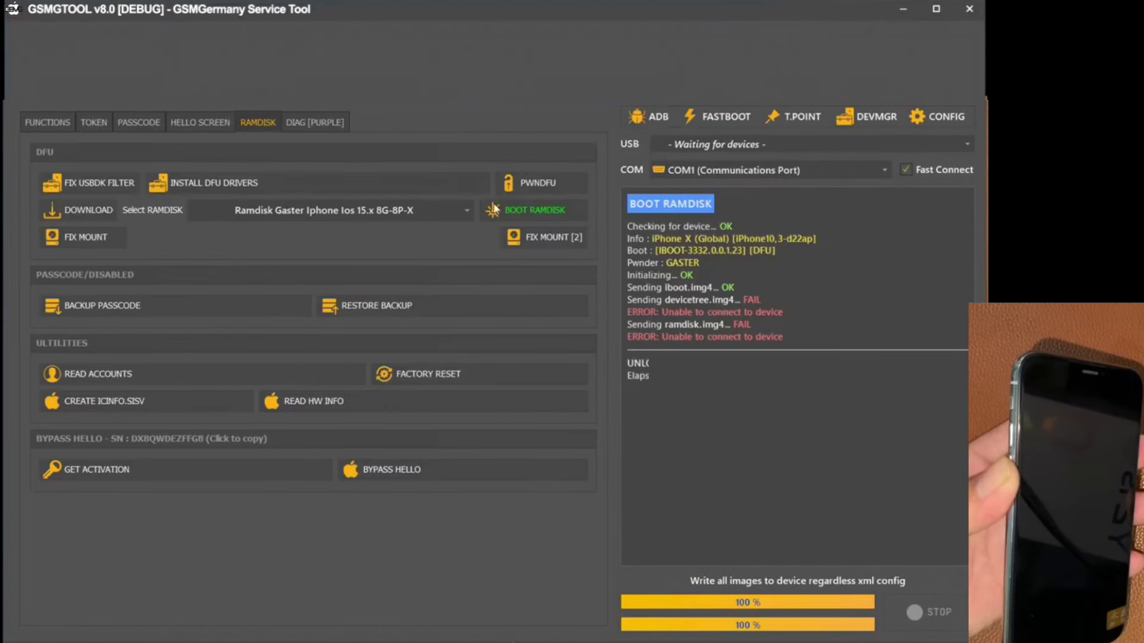
# Run PWNDFU again, start another manual driver update for the DFU device, then cancel it
pyautogui.click(525, 183)
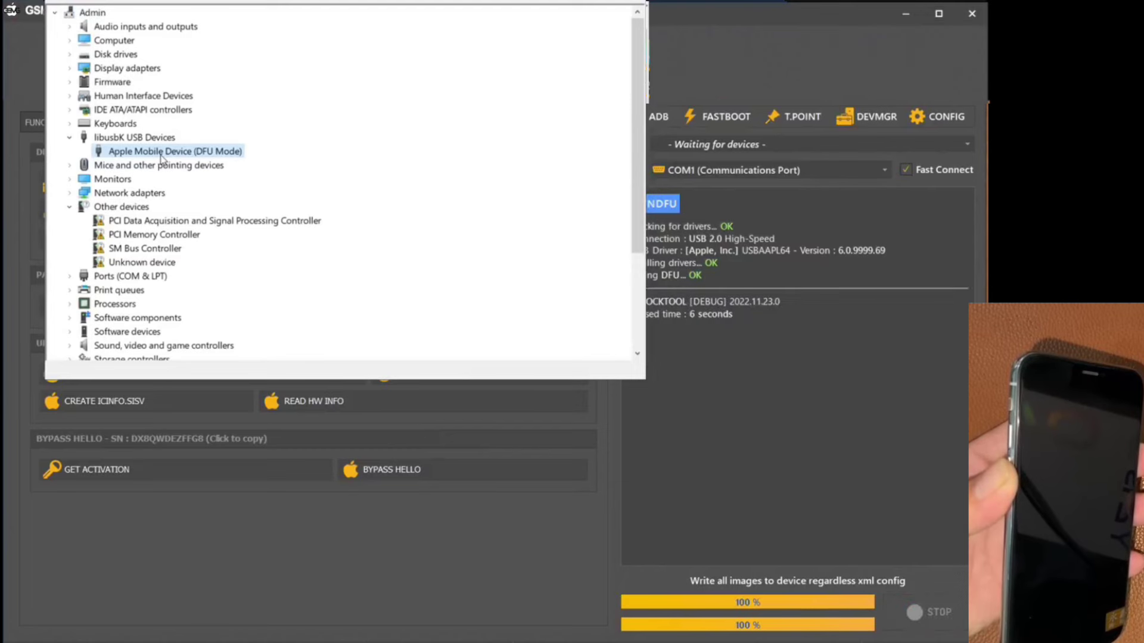
pyautogui.scroll(-5, 194, 244)
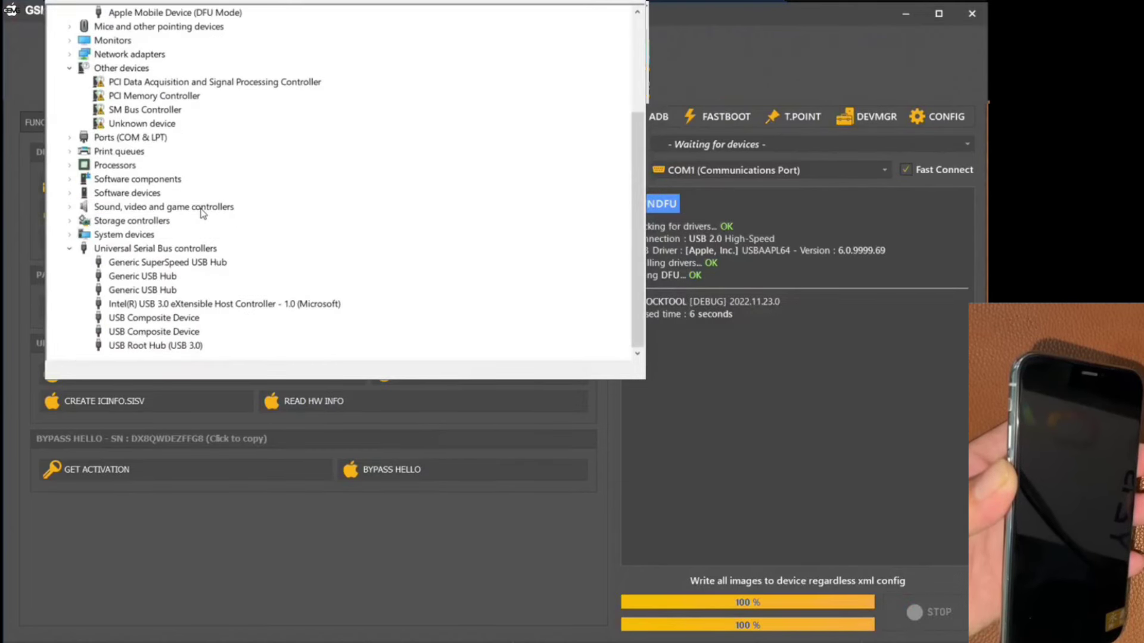
pyautogui.scroll(5, 203, 215)
pyautogui.click(143, 154)
pyautogui.rightClick(143, 153)
pyautogui.click(242, 161)
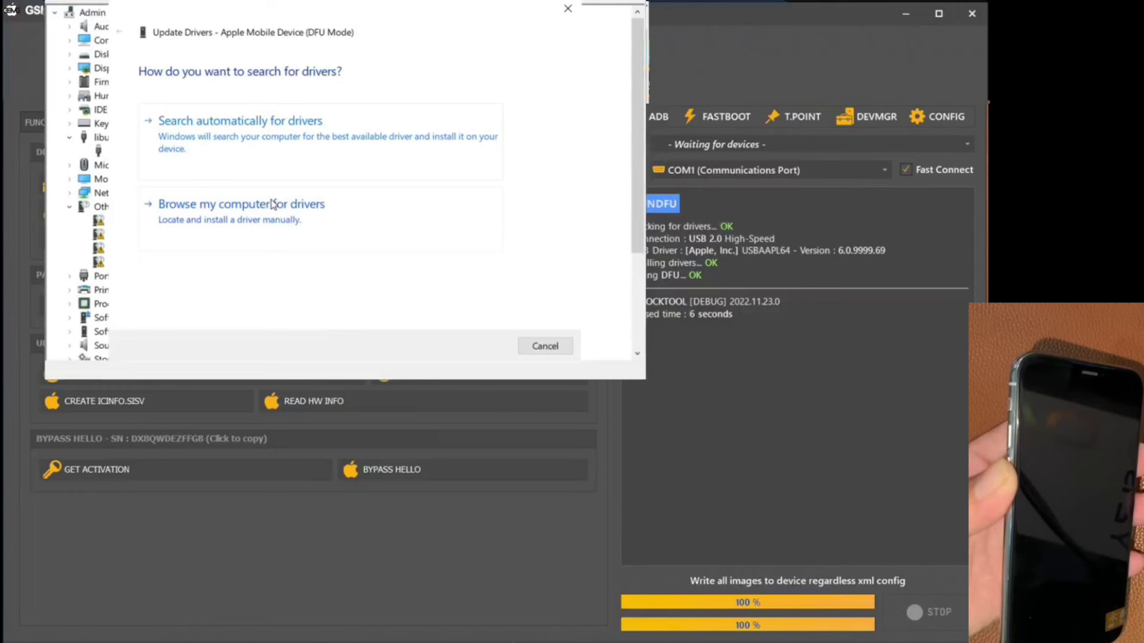
pyautogui.click(272, 203)
pyautogui.click(258, 237)
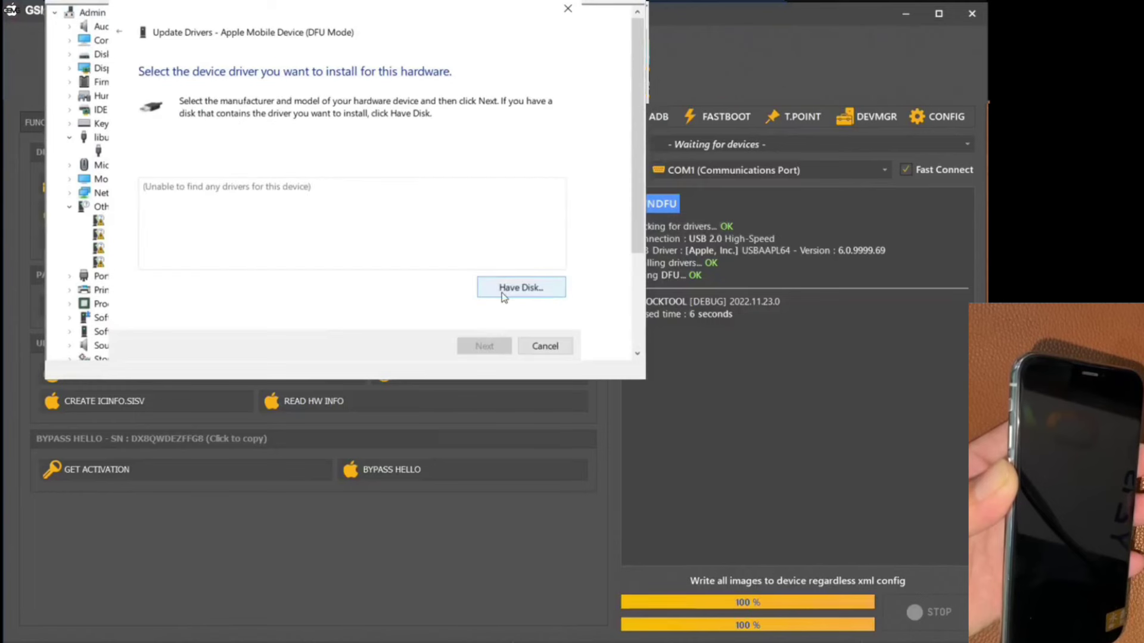
pyautogui.click(546, 346)
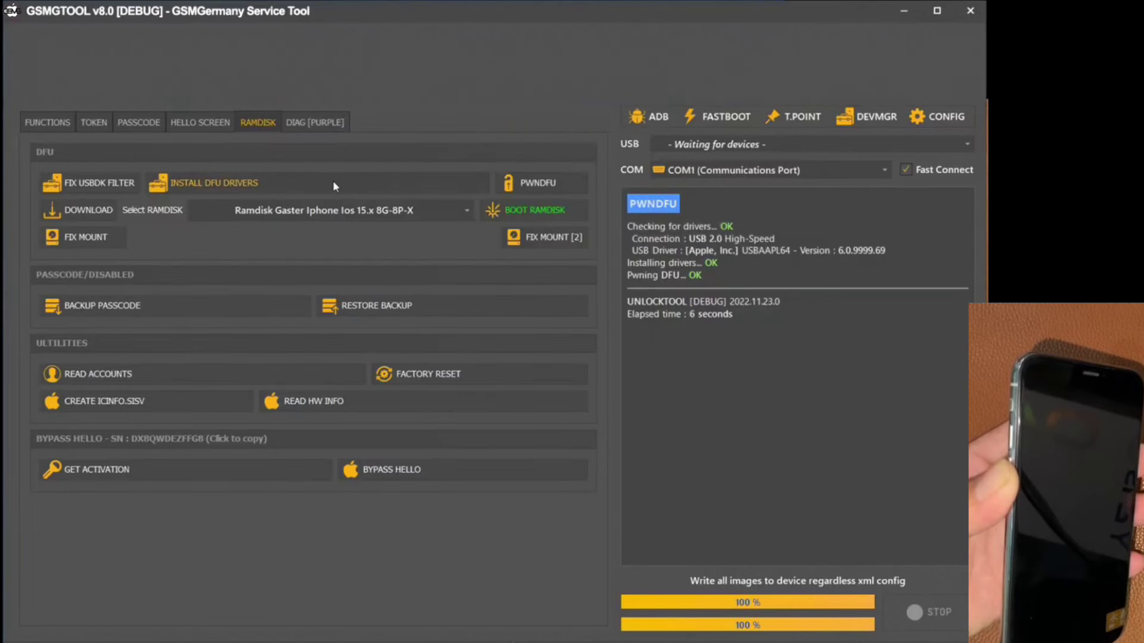
# Run GSMGTOOL's INSTALL DFU DRIVERS, check Device Manager and close it
pyautogui.click(215, 183)
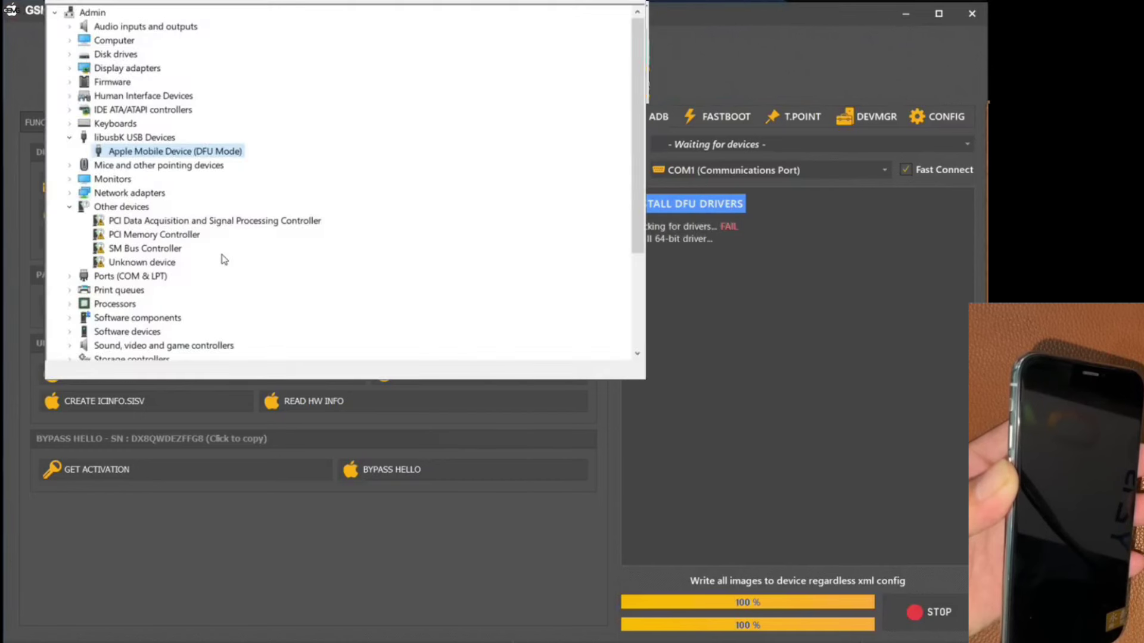
pyautogui.scroll(-3, 224, 260)
pyautogui.scroll(2, 215, 258)
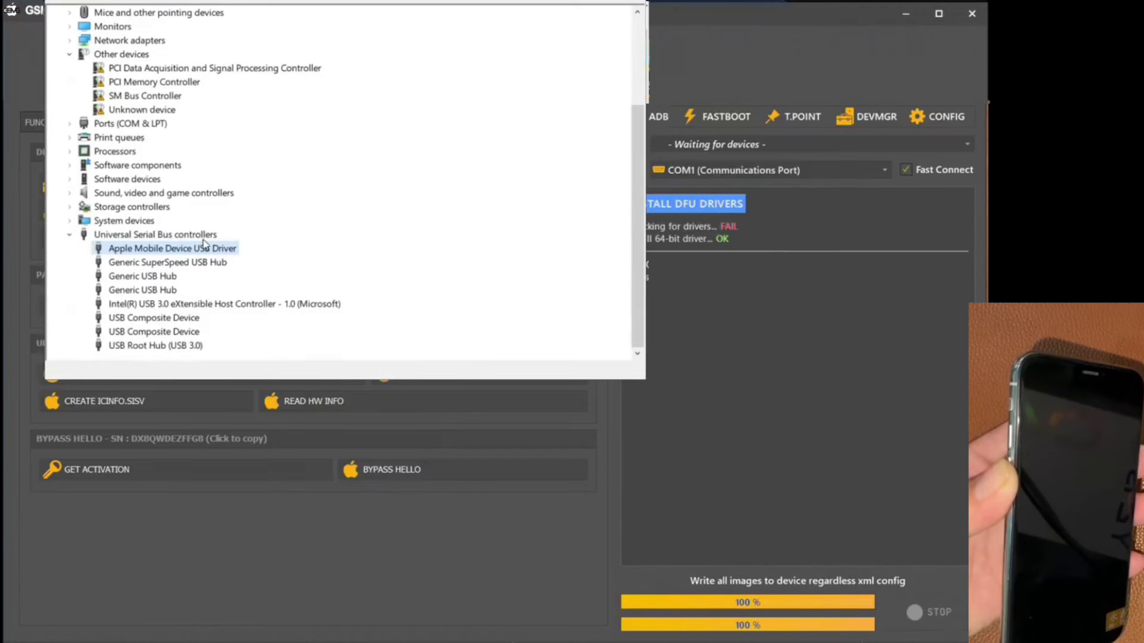
pyautogui.hotkey('alt', 'F4')
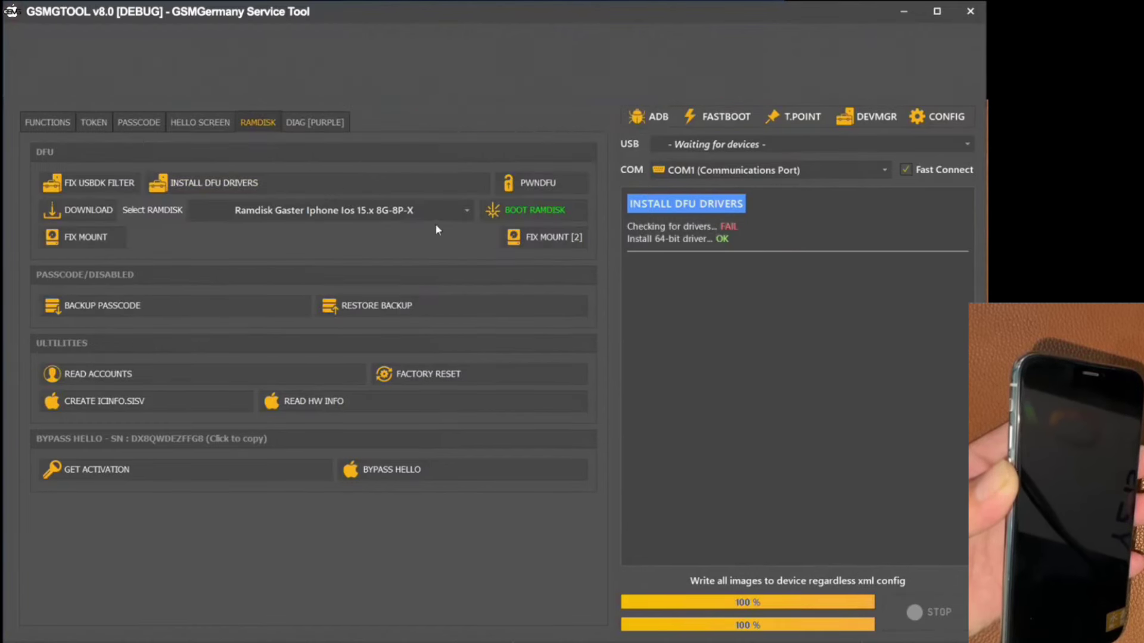
# Retry BOOT RAMDISK and switch back to Device Manager to watch the device
pyautogui.click(511, 212)
pyautogui.hotkey('alt', 'Tab')
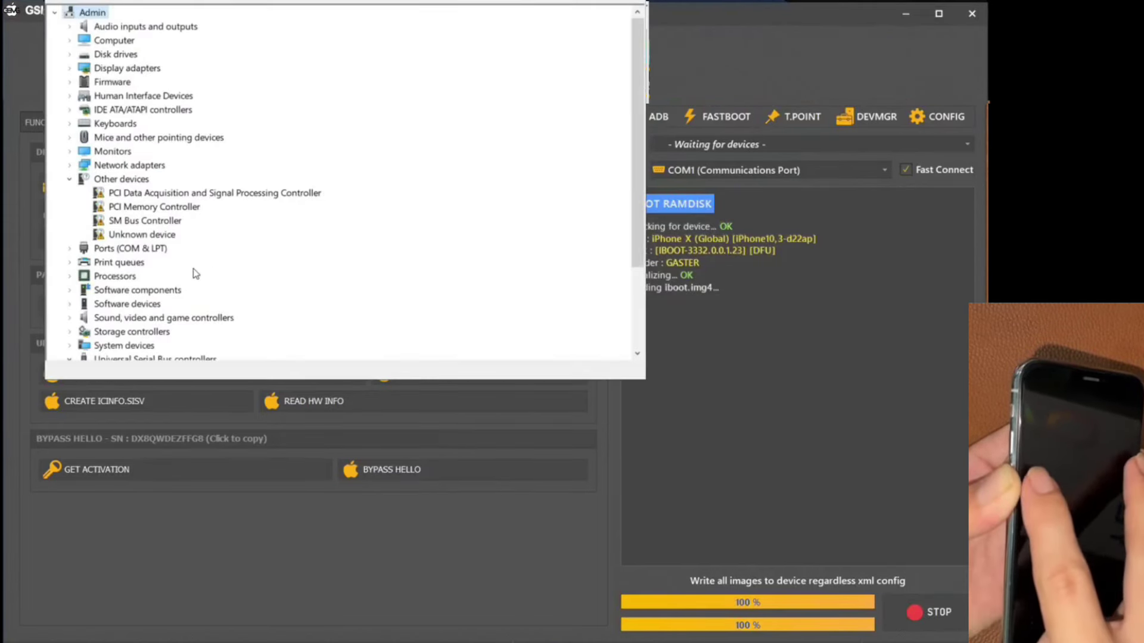
pyautogui.scroll(-3, 193, 268)
pyautogui.scroll(-1, 193, 268)
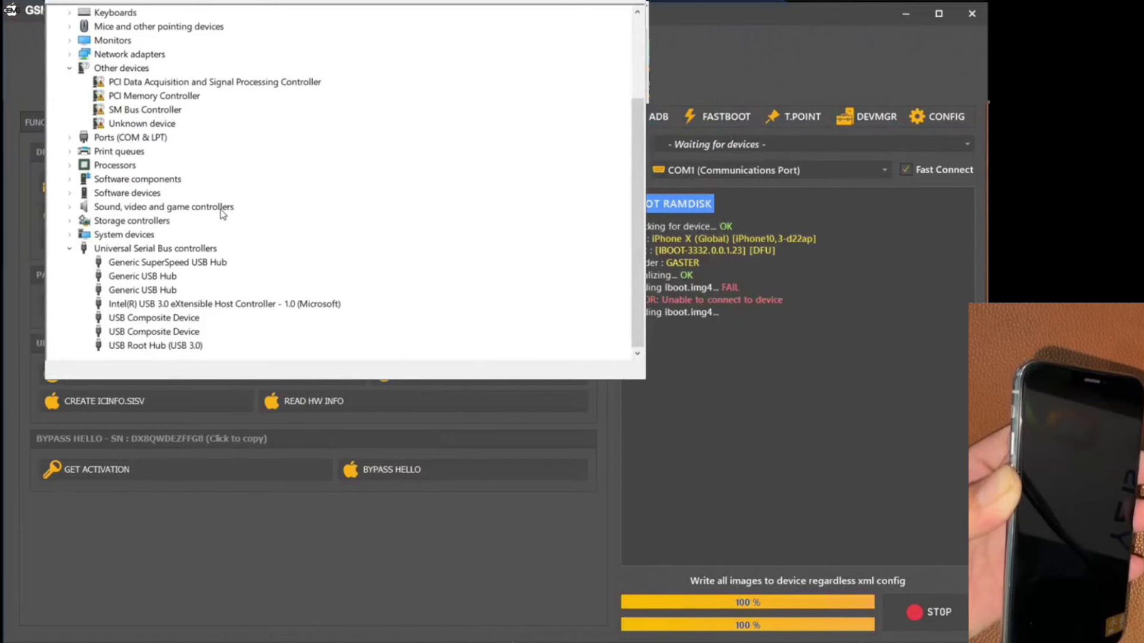
pyautogui.scroll(-3, 222, 214)
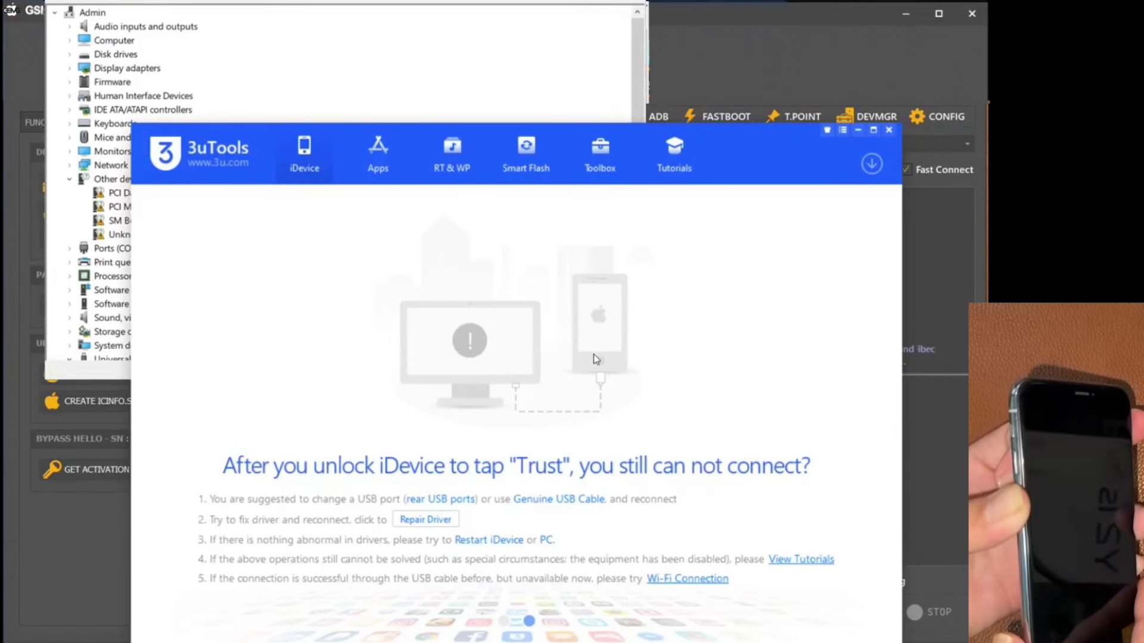
# Pwn DFU again, start a manual driver update for the DFU device, then cancel the wizard
pyautogui.click(858, 131)
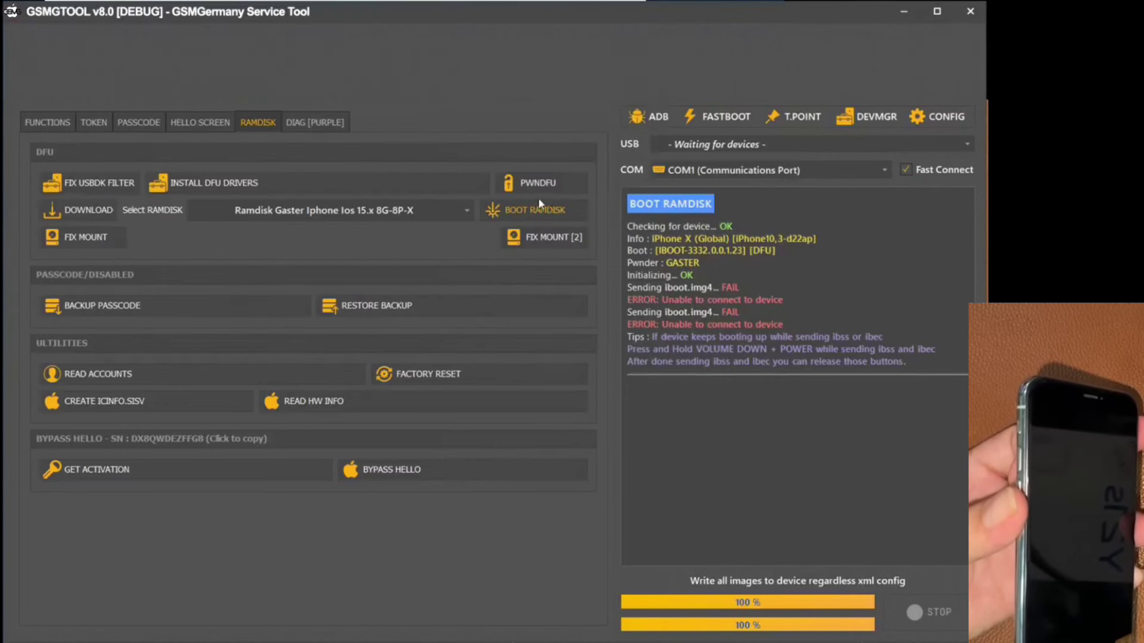
pyautogui.click(537, 184)
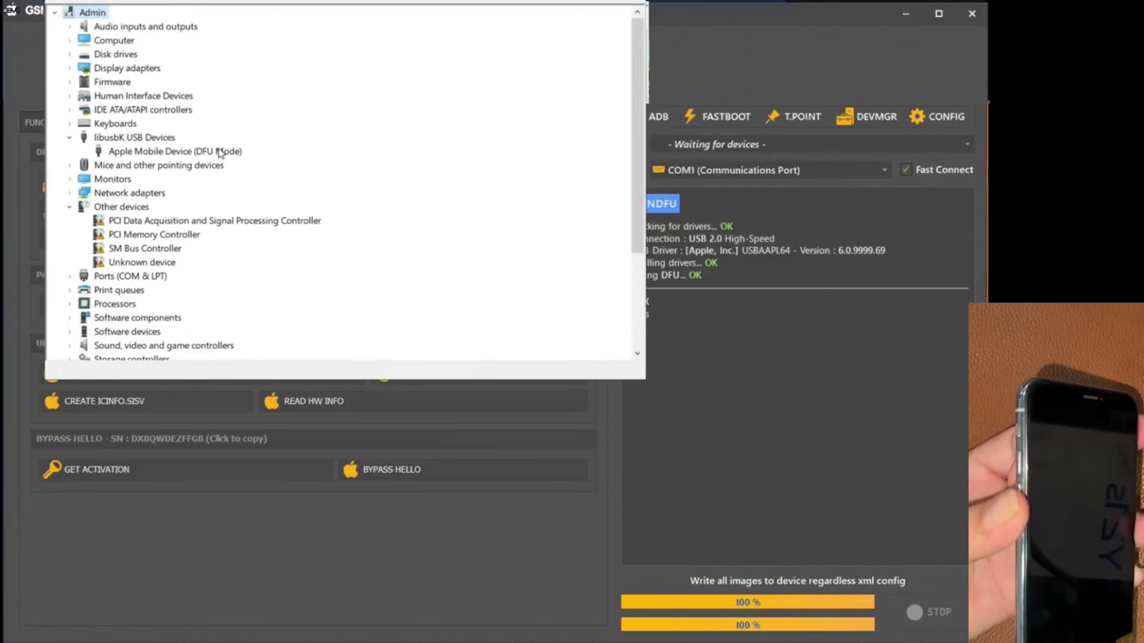
pyautogui.click(226, 153)
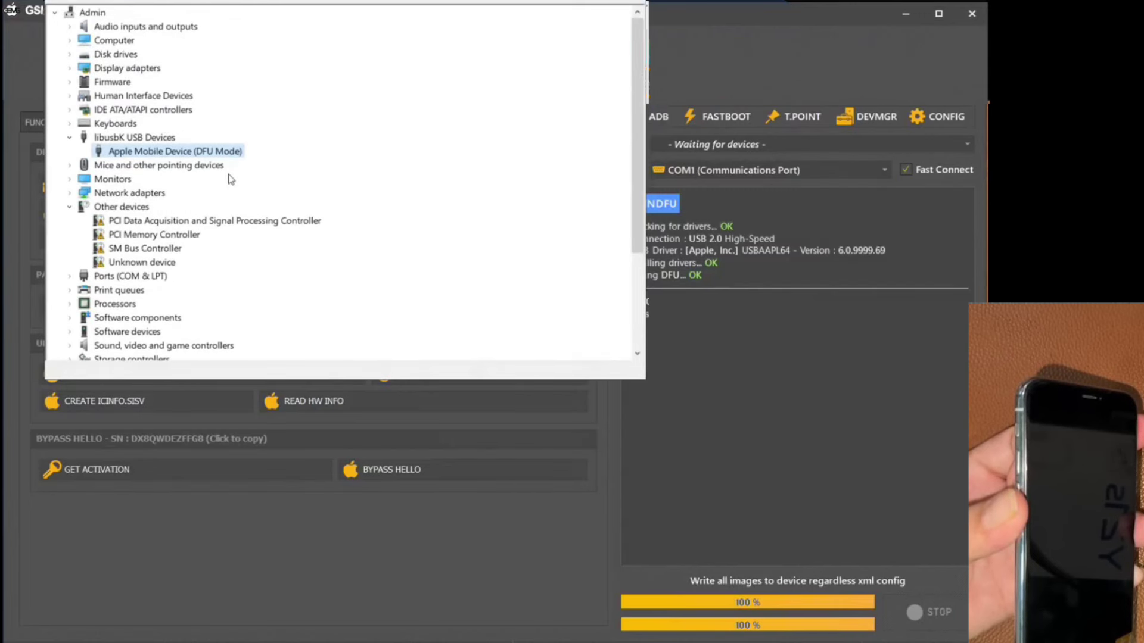
pyautogui.rightClick(216, 158)
pyautogui.click(265, 164)
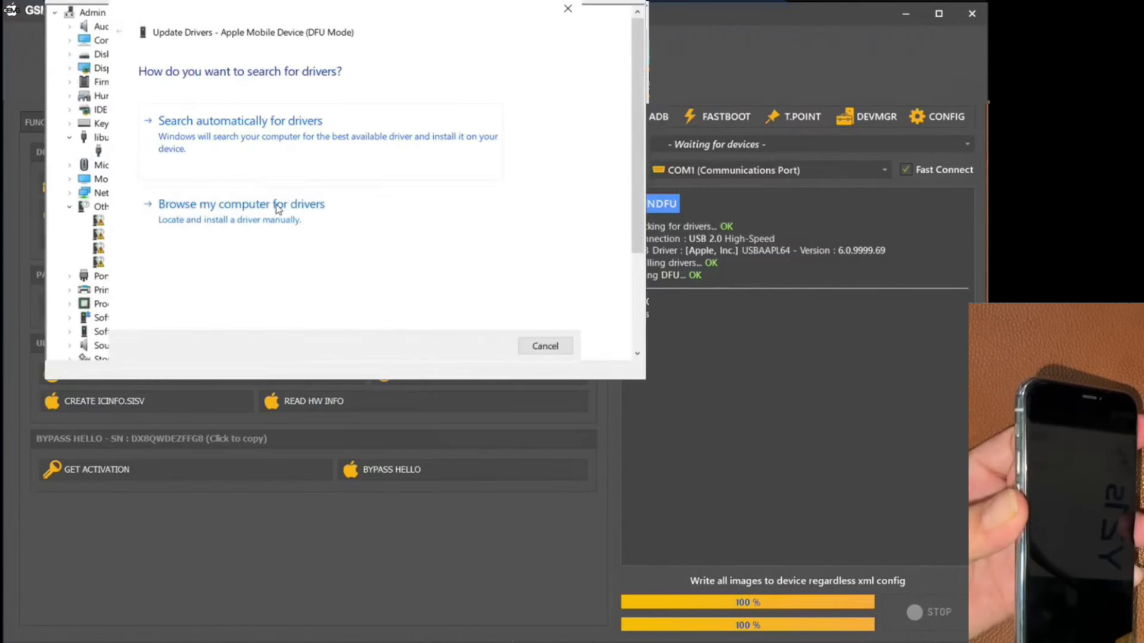
pyautogui.click(277, 202)
pyautogui.click(288, 249)
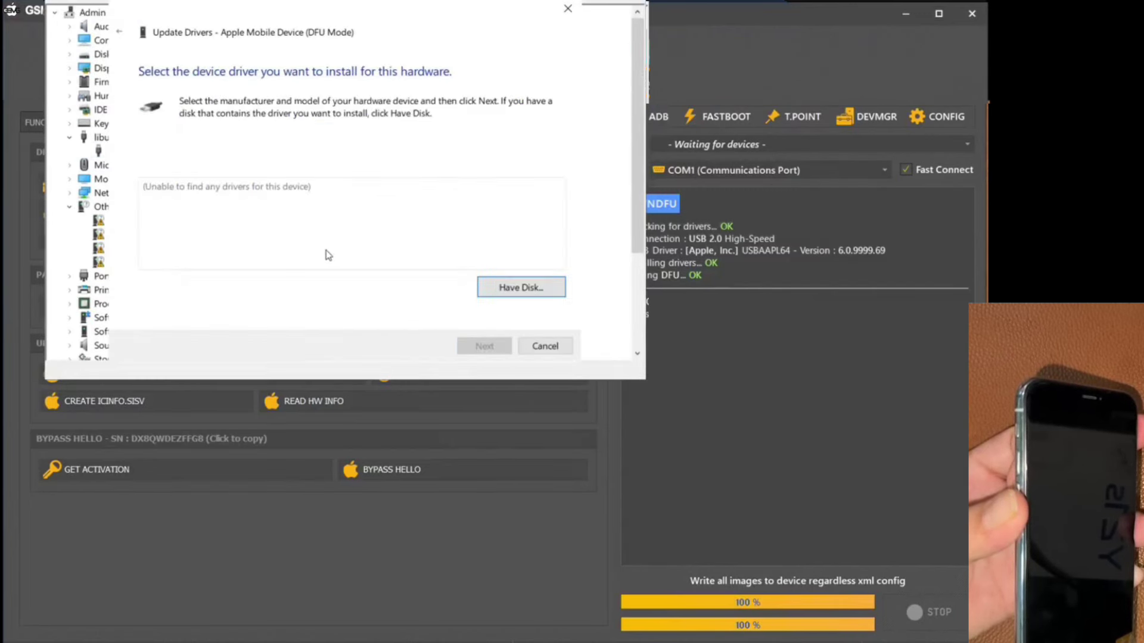
pyautogui.click(542, 349)
# Close and reopen Device Manager to recheck the DFU device, then close it
pyautogui.hotkey('alt', 'F4')
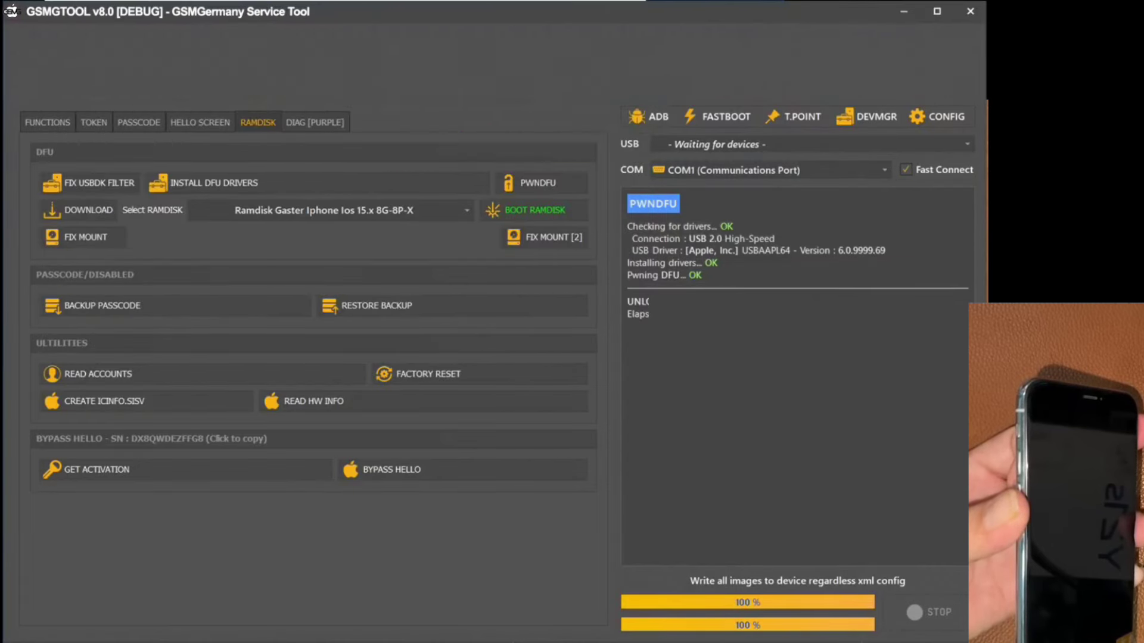
pyautogui.click(875, 116)
pyautogui.scroll(-5, 152, 259)
pyautogui.scroll(5, 151, 259)
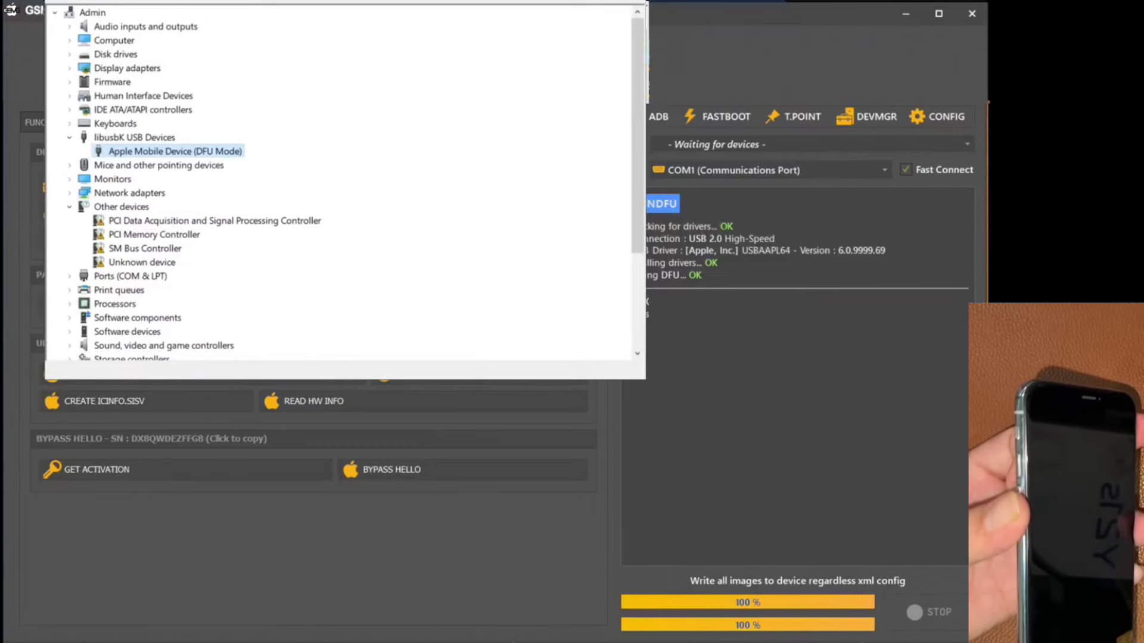
pyautogui.moveTo(358, 12); pyautogui.dragTo(563, 77)
pyautogui.scroll(-1, 412, 315)
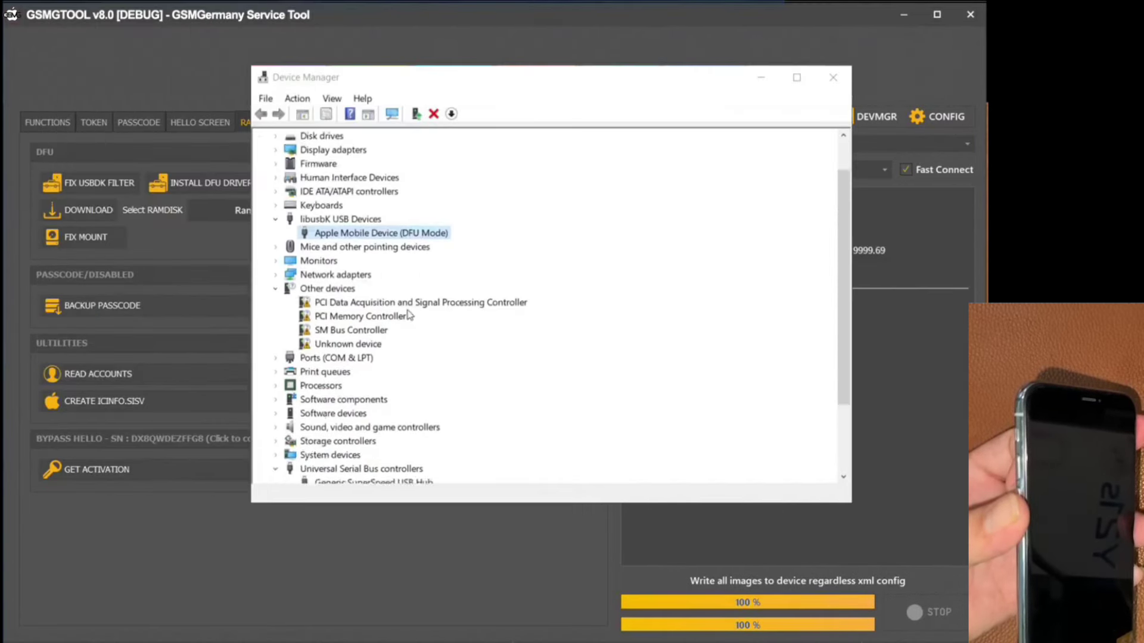
pyautogui.scroll(-3, 412, 315)
pyautogui.scroll(5, 384, 268)
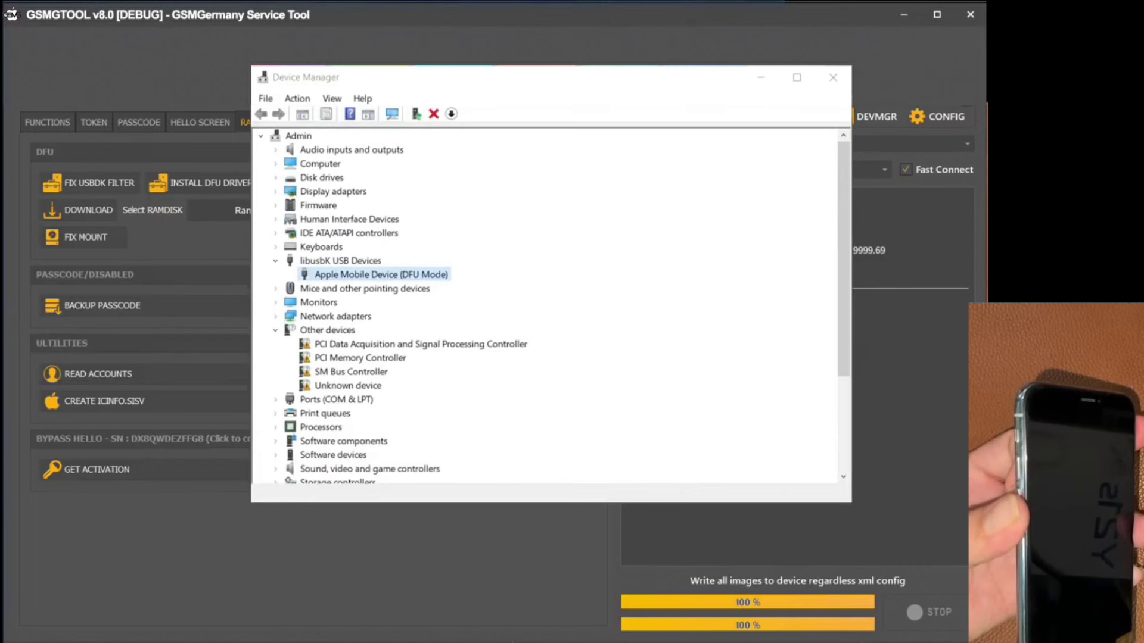
pyautogui.click(833, 77)
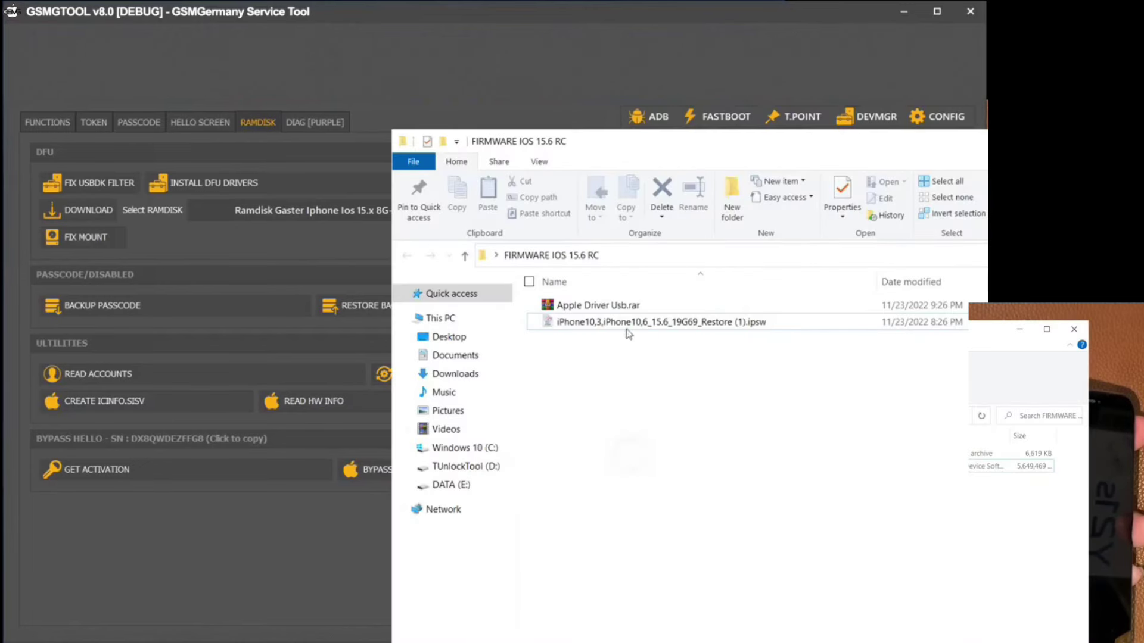
# Extract Apple Driver Usb.rar here and browse into the usb\x64 driver folder
pyautogui.rightClick(613, 305)
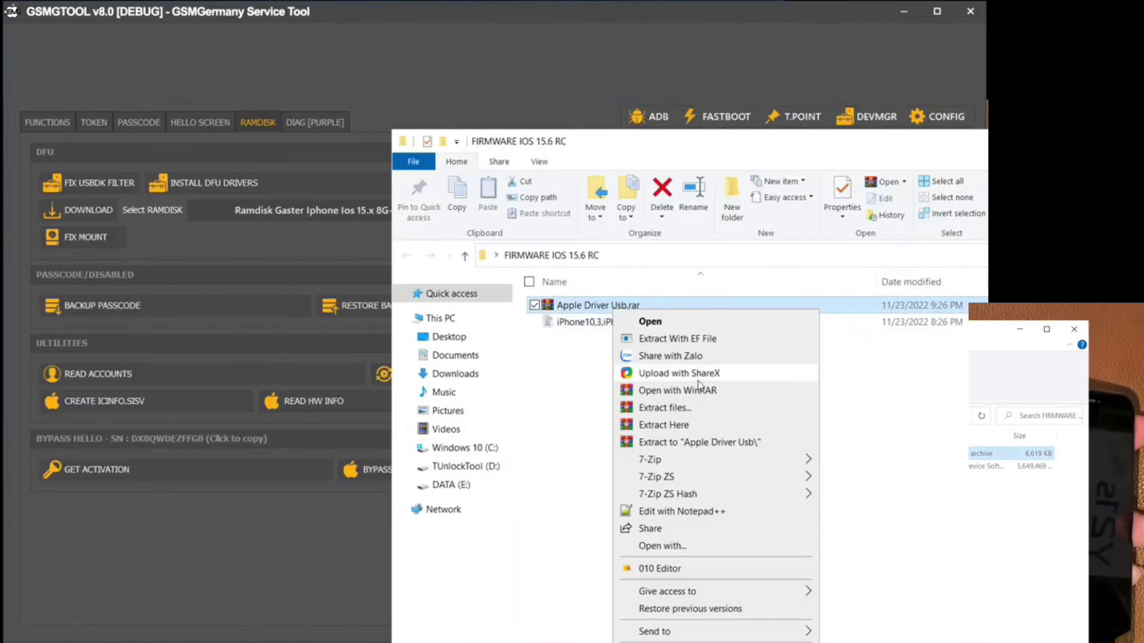
pyautogui.click(683, 425)
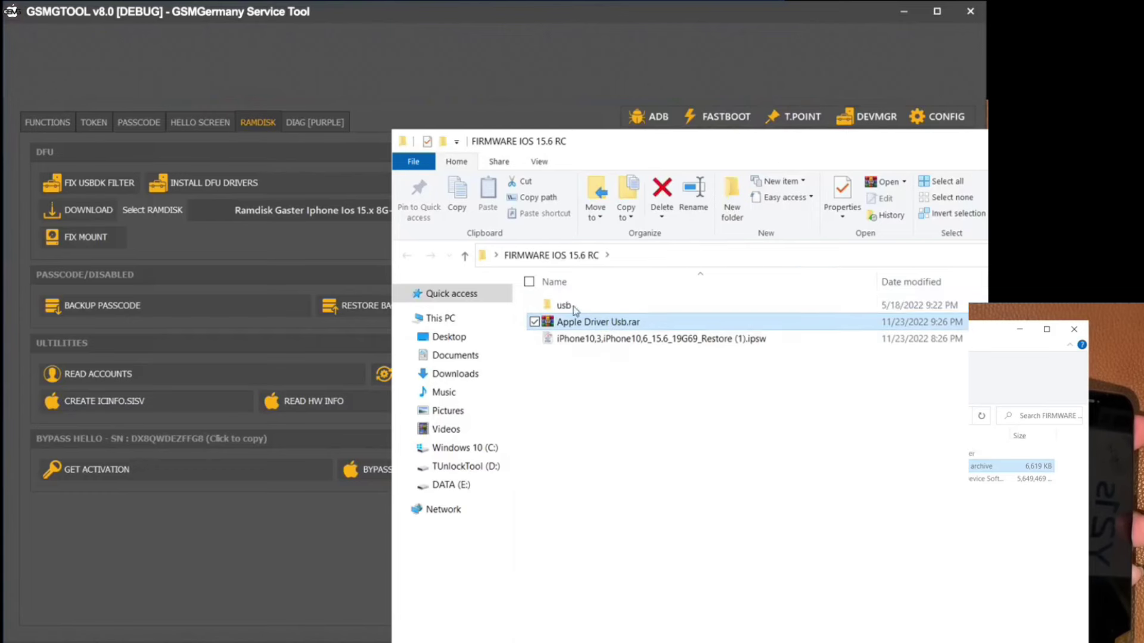
pyautogui.doubleClick(563, 304)
pyautogui.doubleClick(564, 307)
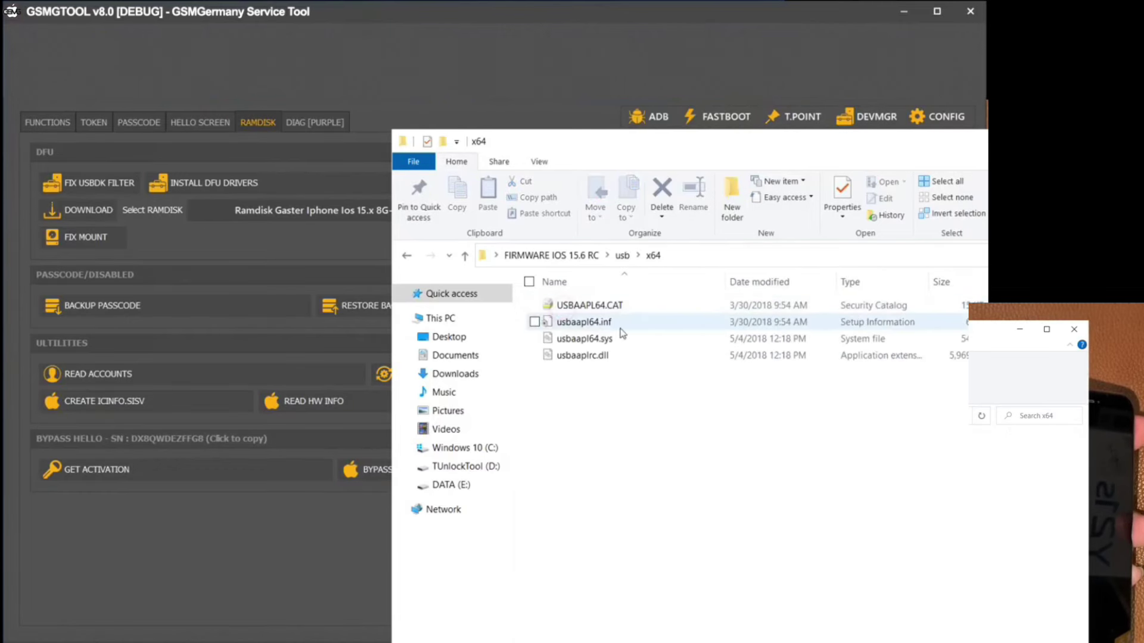
# Copy the x64 folder's path from the address bar and switch back to Device Manager
pyautogui.click(710, 256)
pyautogui.rightClick(608, 255)
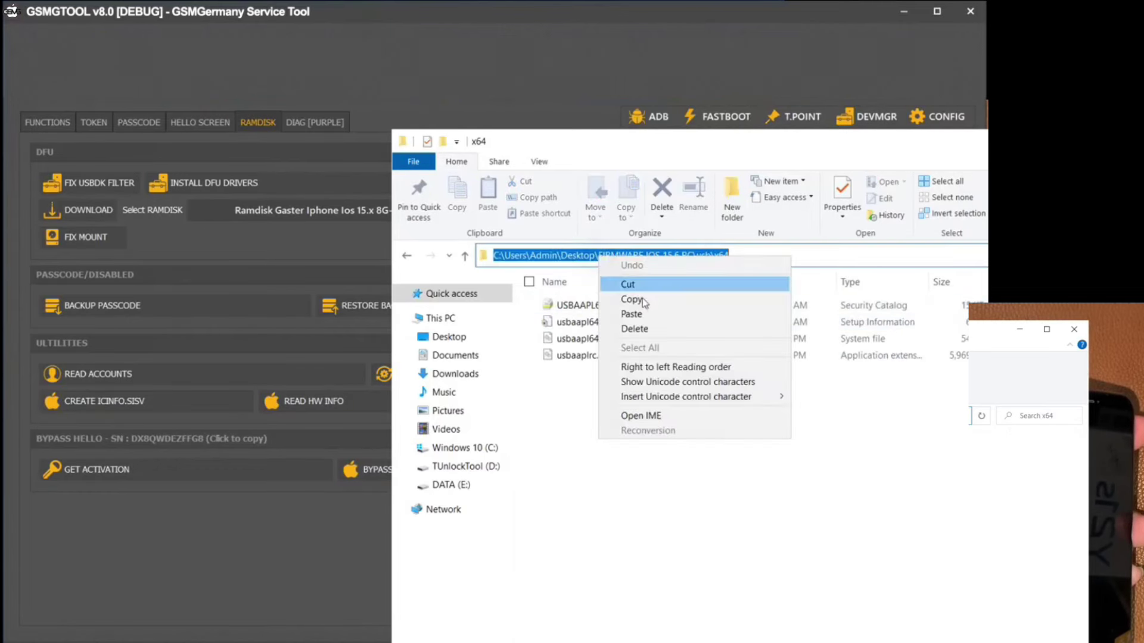
pyautogui.click(626, 295)
pyautogui.hotkey('alt', 'Tab')
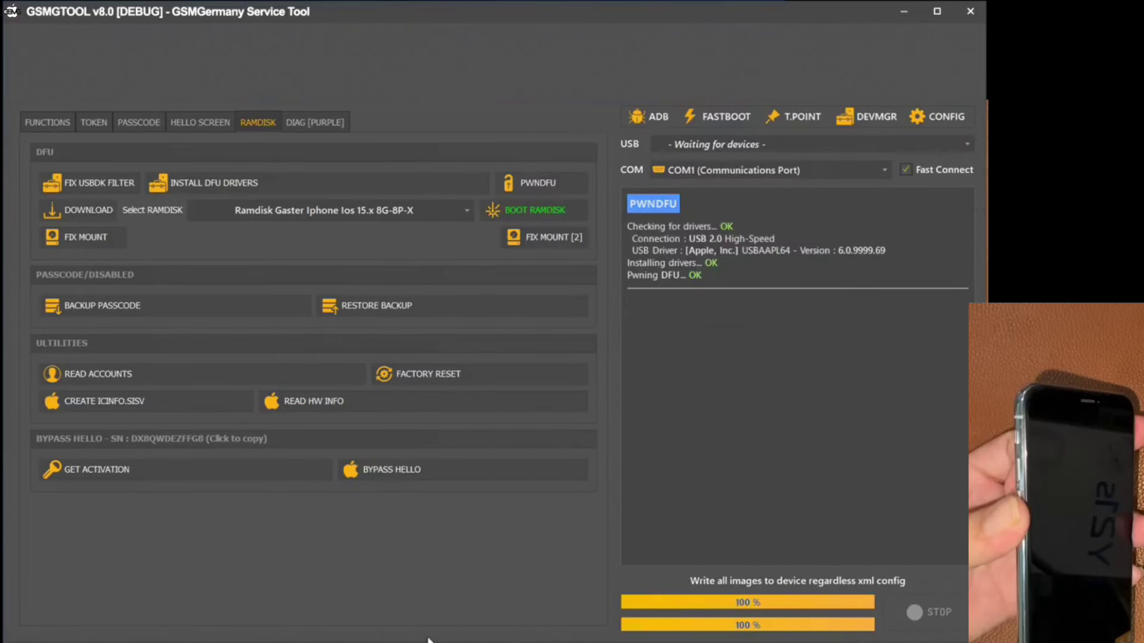
pyautogui.hotkey('alt', 'Tab')
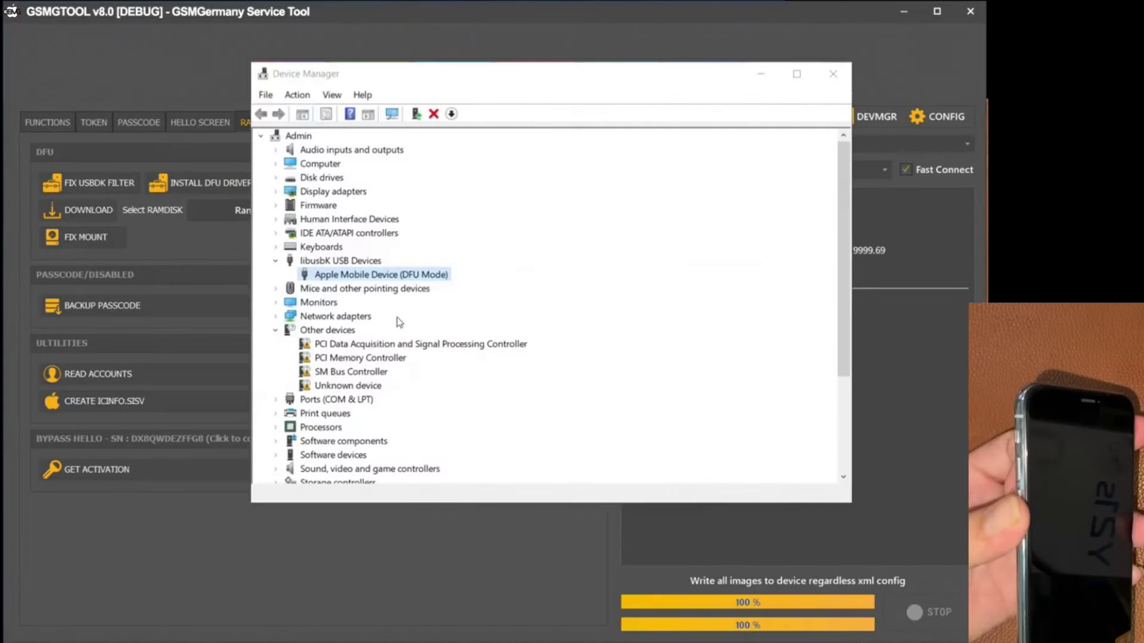
# Start a manual driver update for Apple Mobile Device (DFU Mode) via Have Disk
pyautogui.rightClick(402, 275)
pyautogui.click(487, 286)
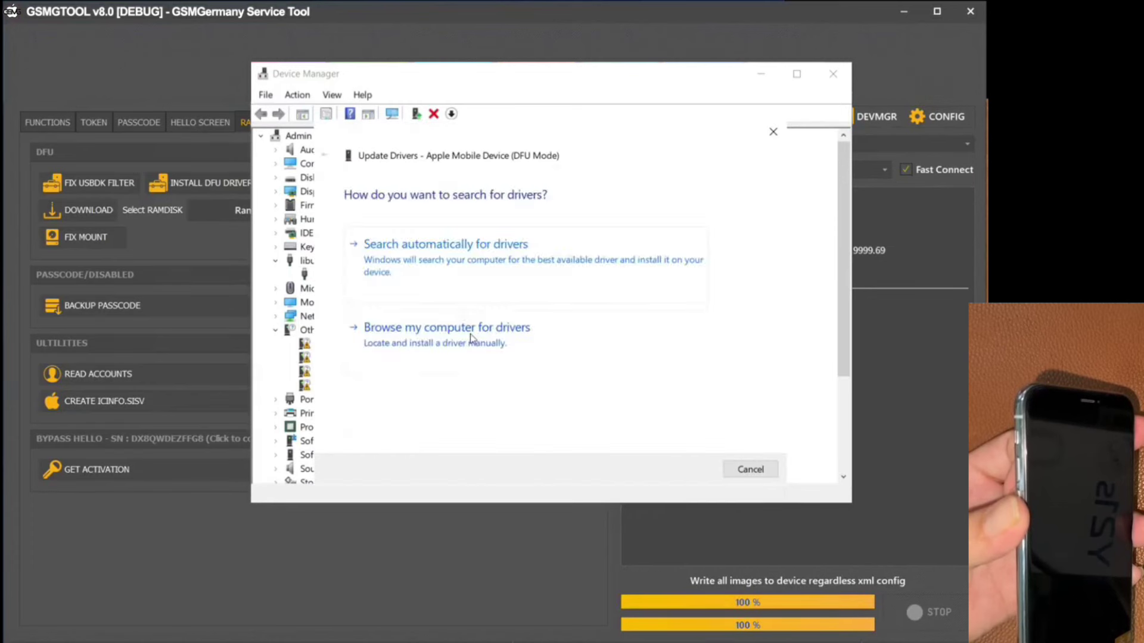
pyautogui.click(470, 334)
pyautogui.click(468, 383)
pyautogui.click(726, 410)
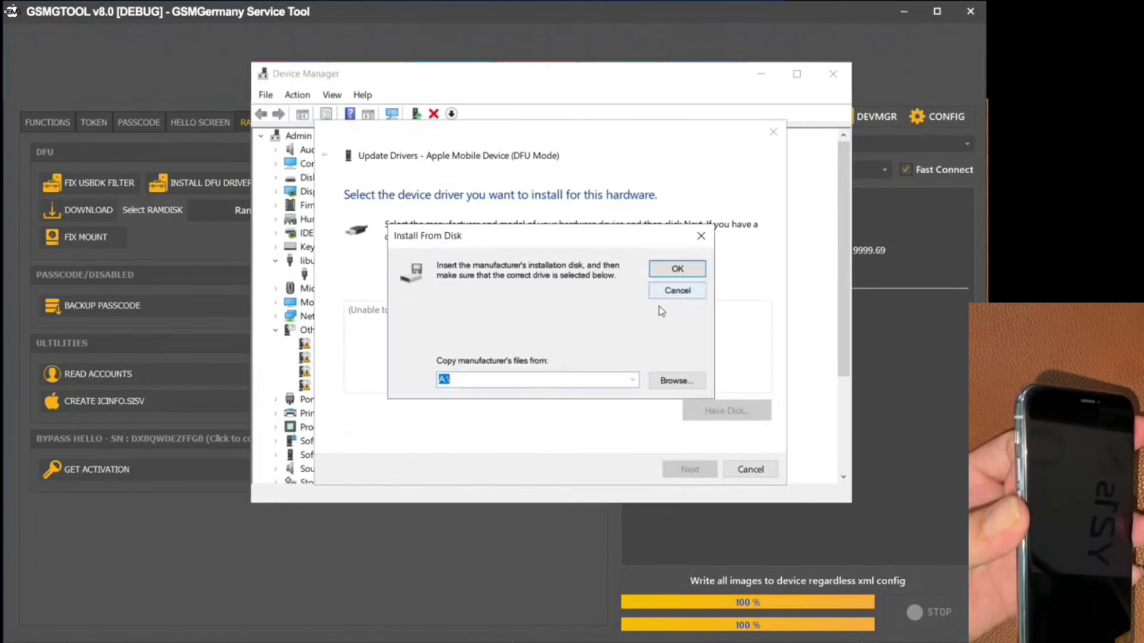
# Abandon the file browser and clear the default A:\ path from the driver source field
pyautogui.click(676, 381)
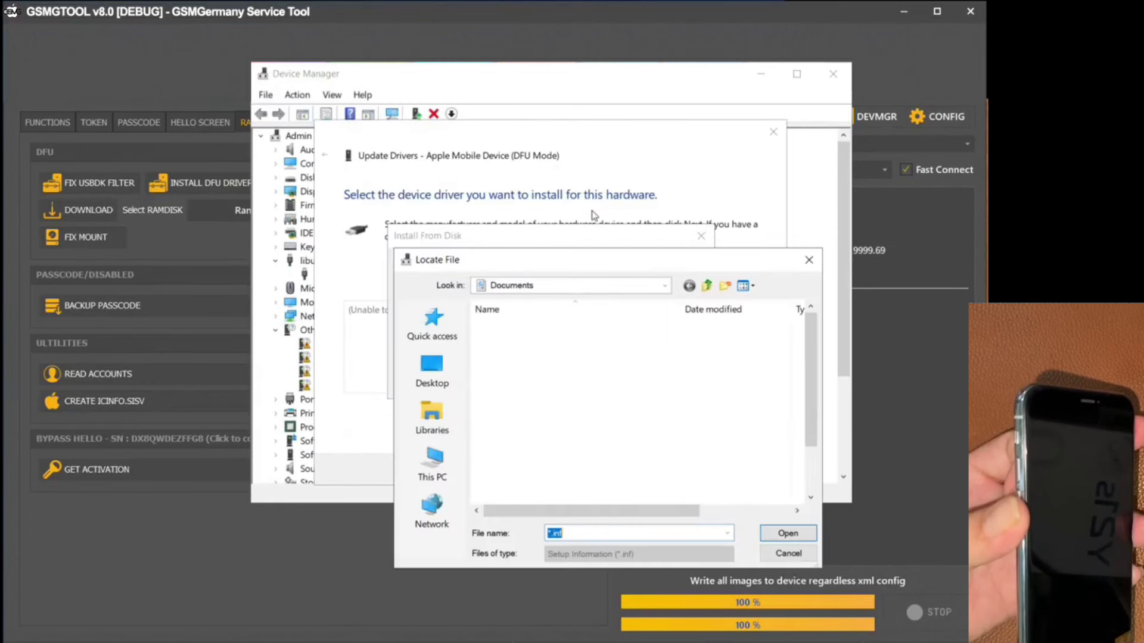
pyautogui.click(603, 285)
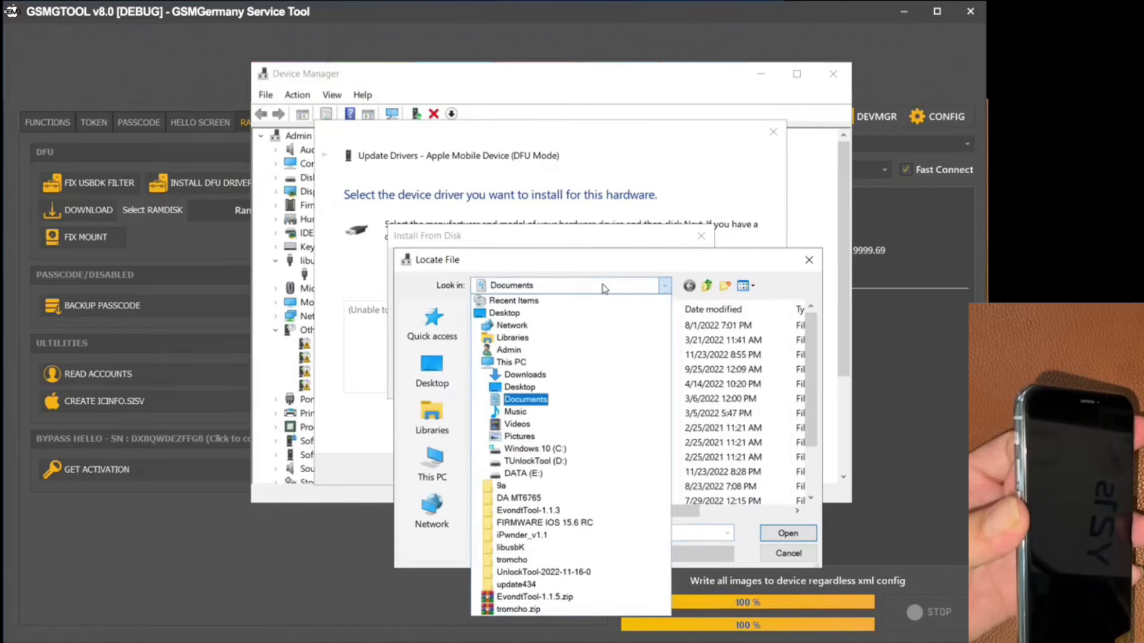
pyautogui.click(602, 287)
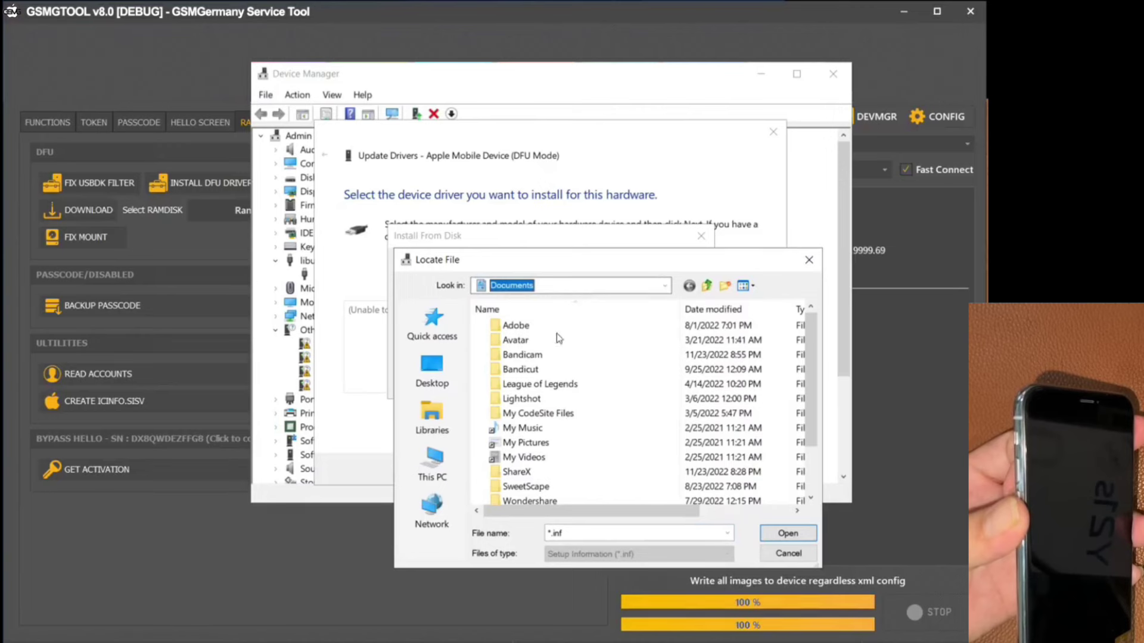
pyautogui.scroll(-1, 582, 411)
pyautogui.scroll(1, 589, 426)
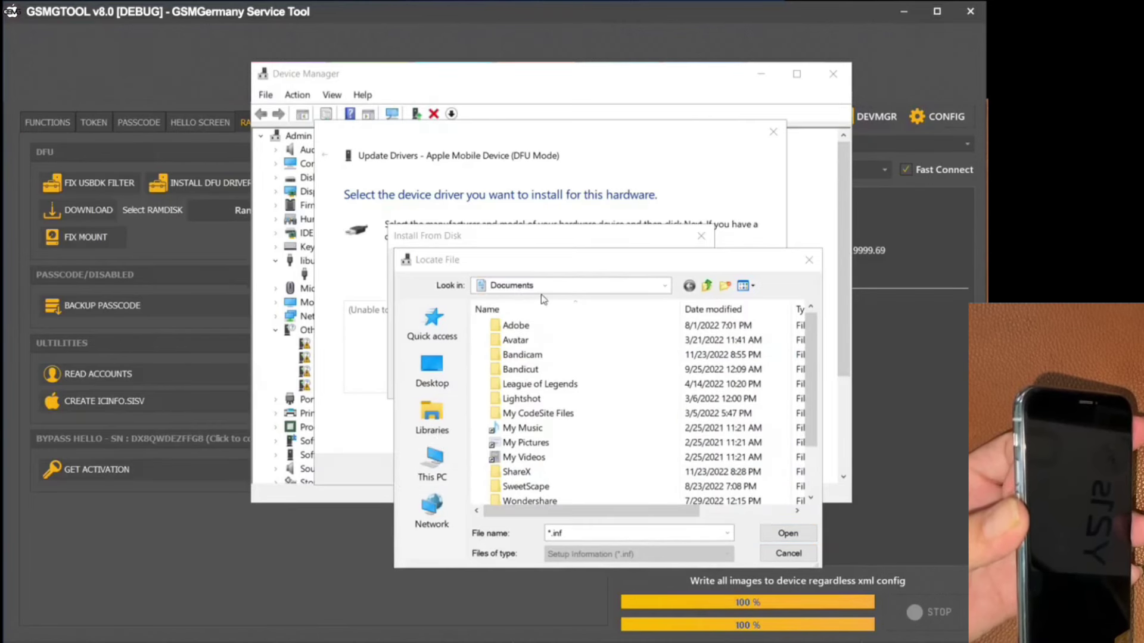
pyautogui.press('Escape')
pyautogui.click(510, 383)
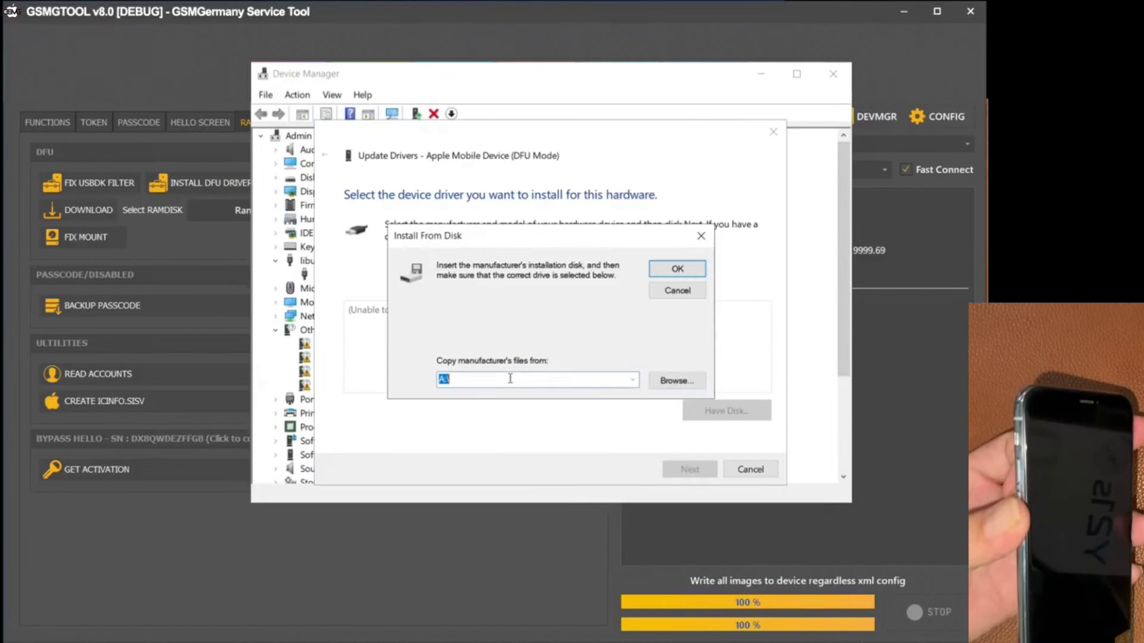
pyautogui.rightClick(511, 383)
pyautogui.click(551, 458)
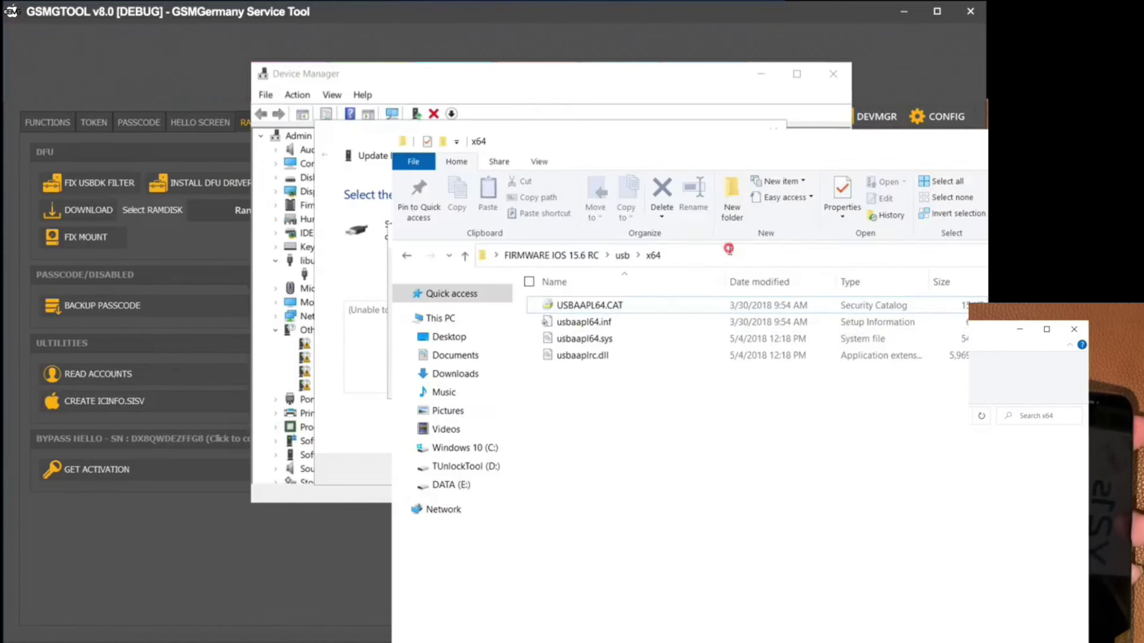
# Copy the x64 folder path from File Explorer and paste it as the driver source
pyautogui.click(609, 256)
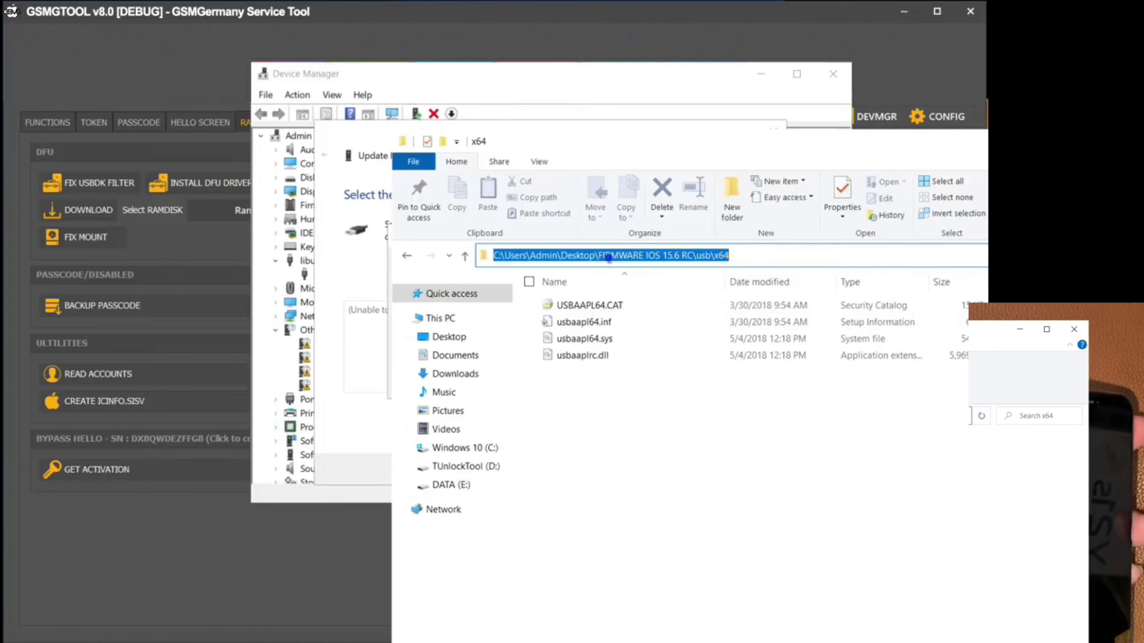
pyautogui.rightClick(608, 257)
pyautogui.click(630, 301)
pyautogui.click(1020, 329)
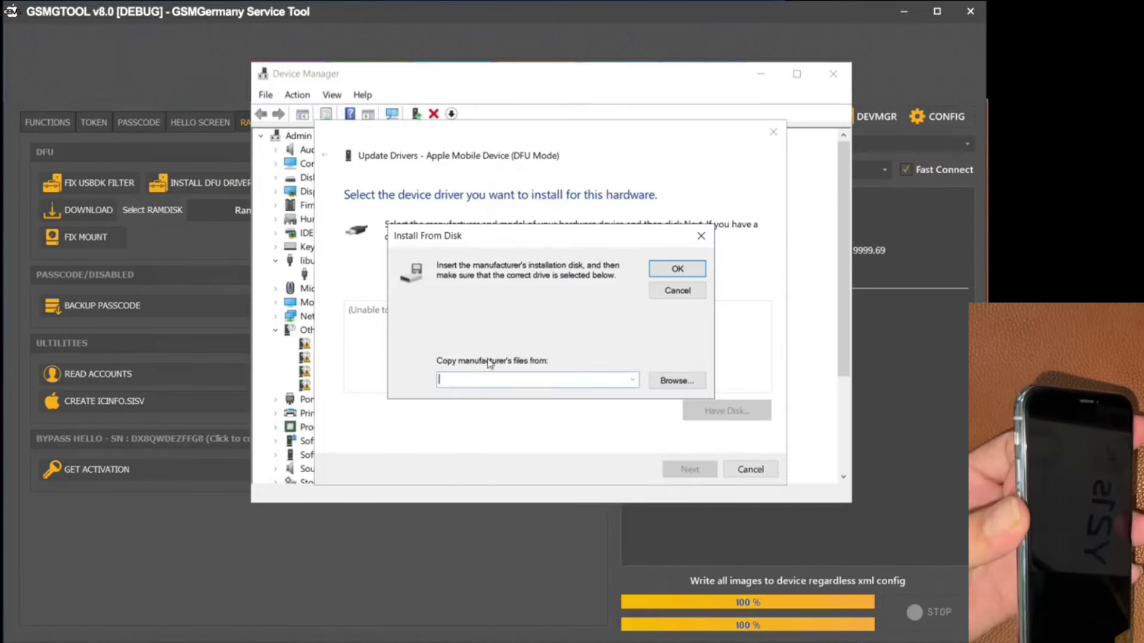
pyautogui.rightClick(483, 380)
pyautogui.click(514, 443)
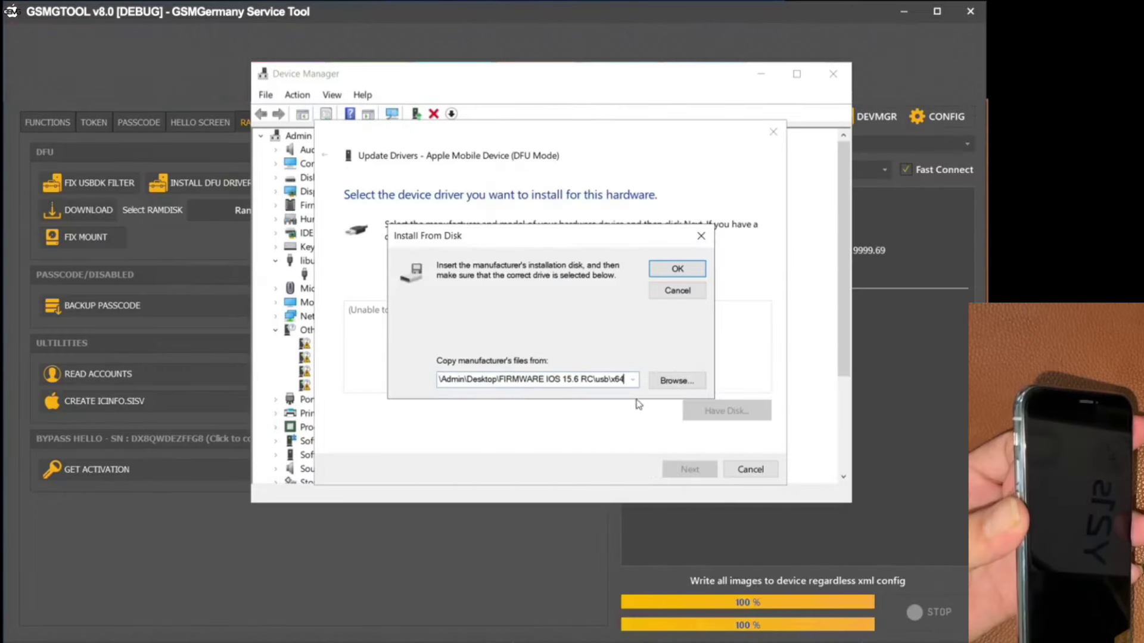
# Install the Apple Recovery (DFU) USB Driver from usbaapl64.inf and finish the update
pyautogui.click(677, 381)
pyautogui.doubleClick(528, 325)
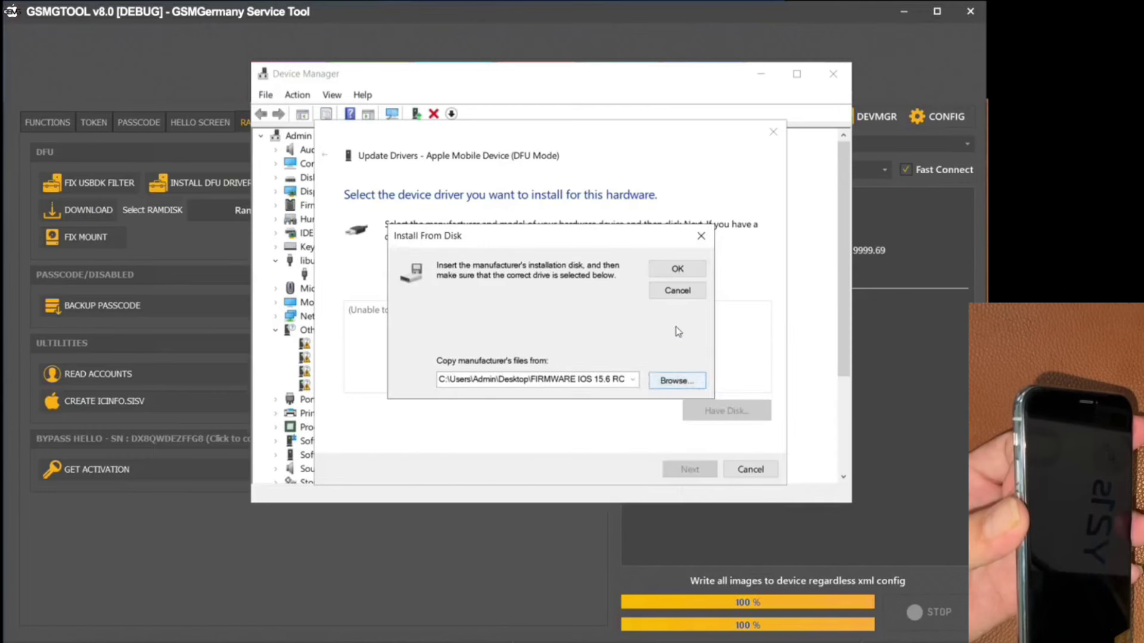
pyautogui.click(676, 268)
pyautogui.click(689, 469)
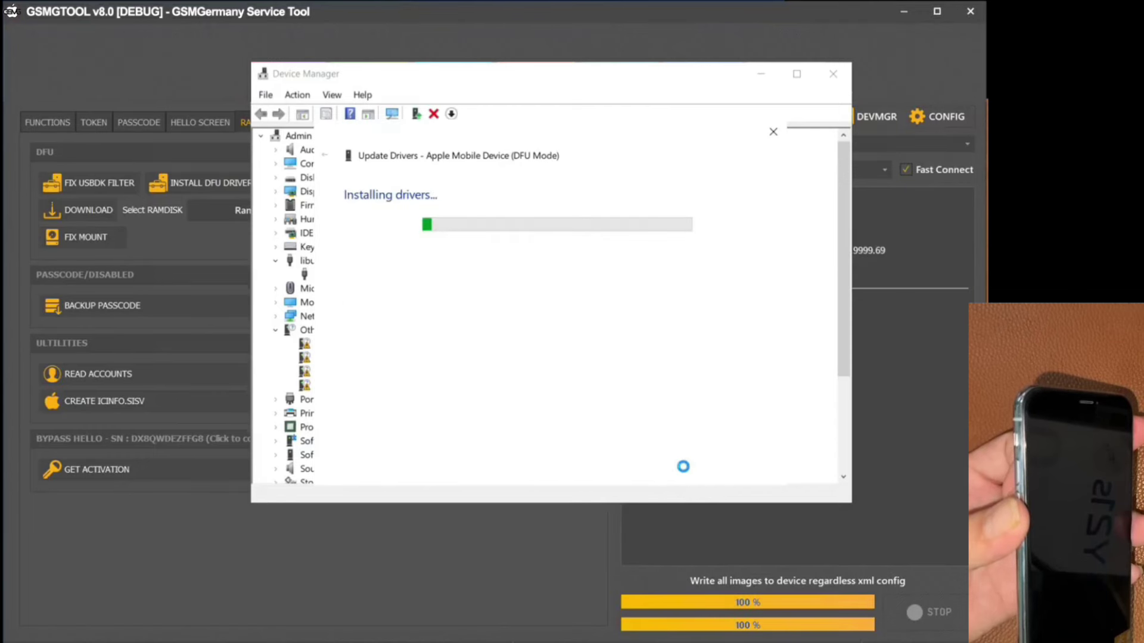
pyautogui.click(751, 469)
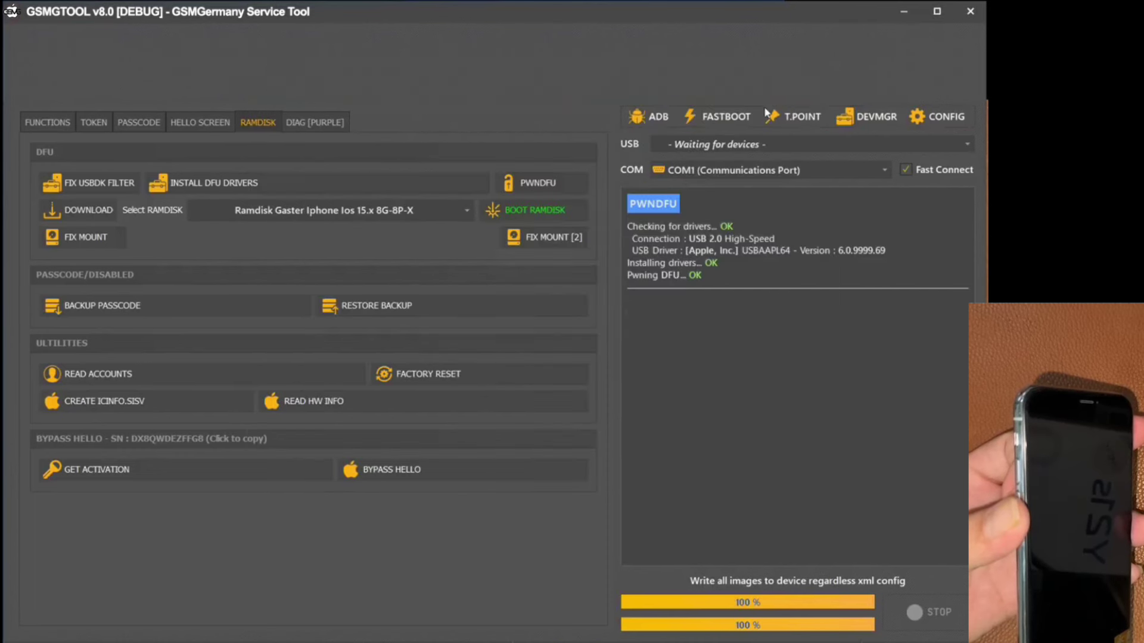
# Close Device Manager and boot the iPhone X into the ramdisk, minimizing 3uTools
pyautogui.hotkey('alt', 'F4')
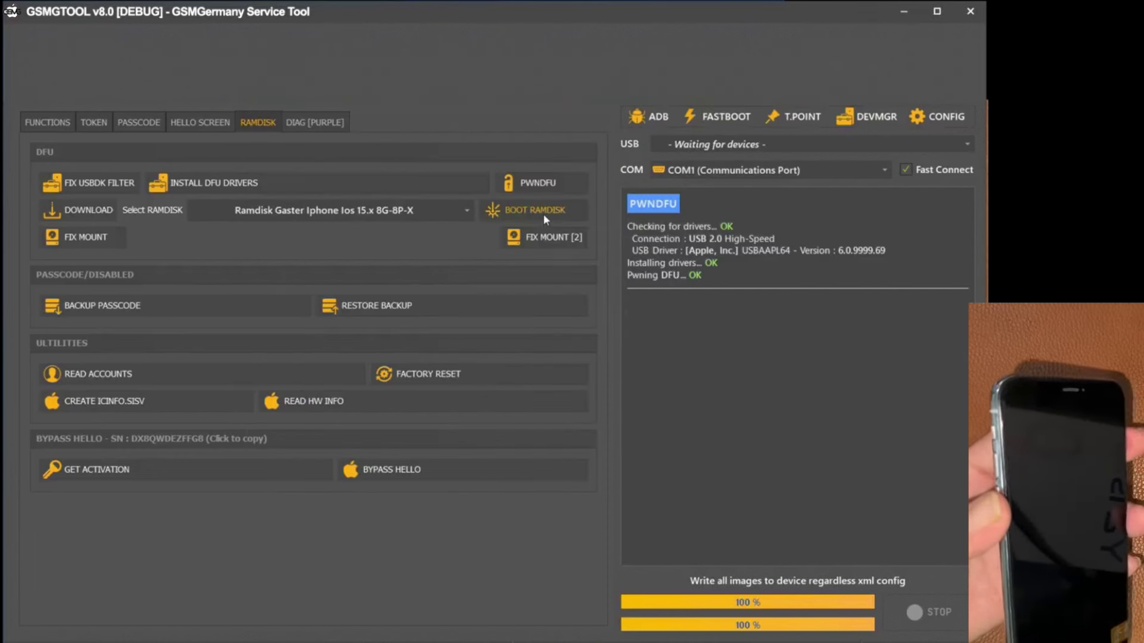
pyautogui.click(544, 212)
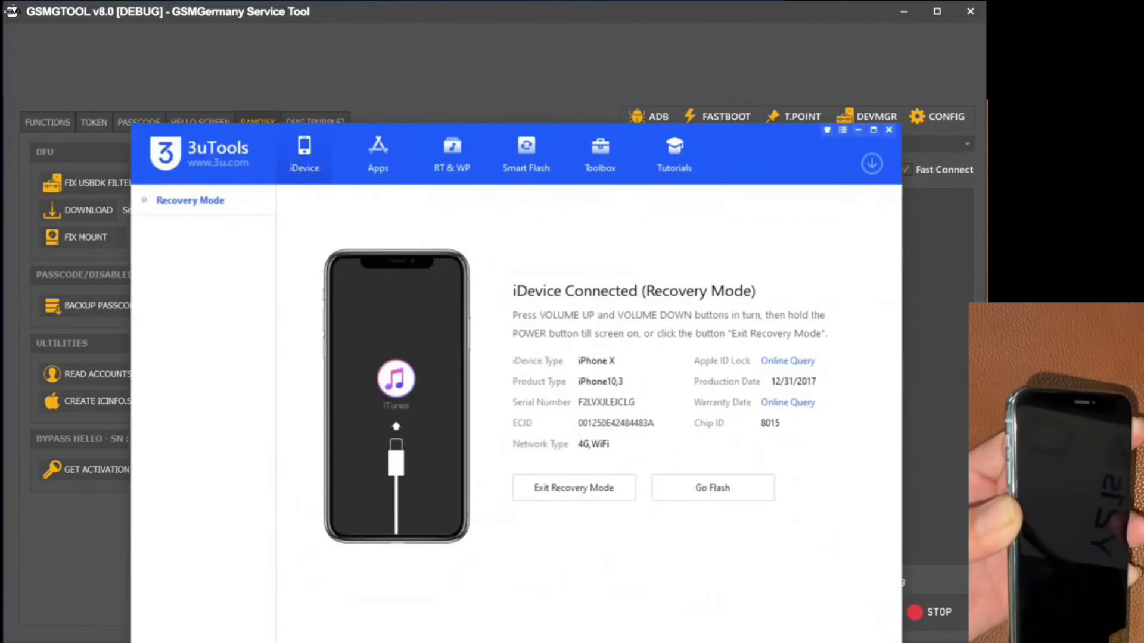
pyautogui.click(858, 132)
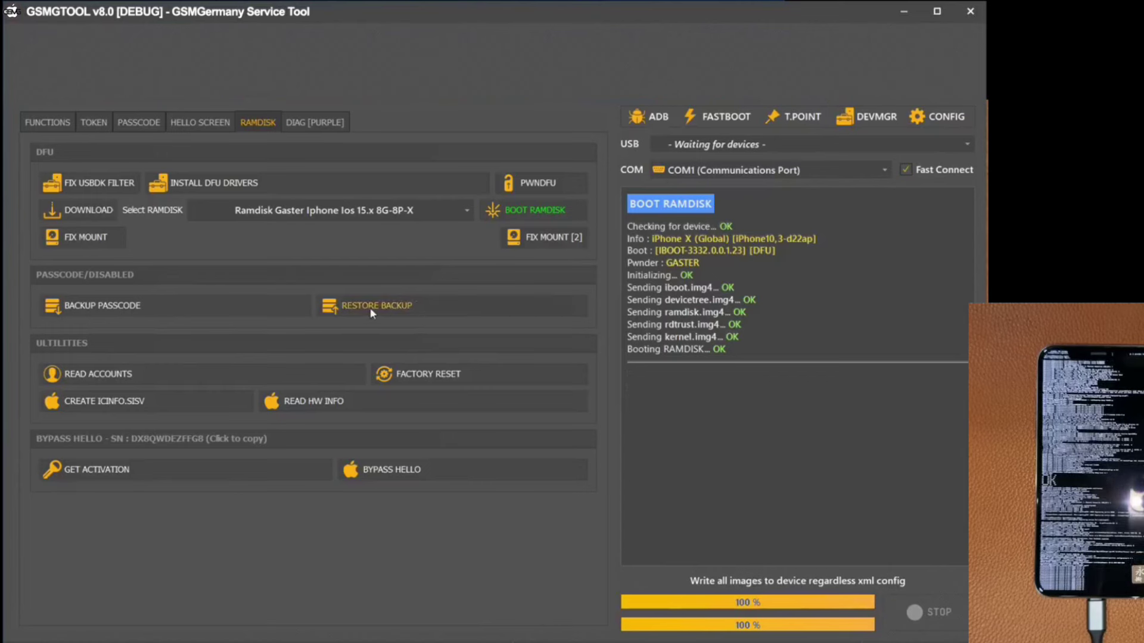
# Run RESTORE BACKUP until the log reports Restoring data… OK
pyautogui.click(395, 305)
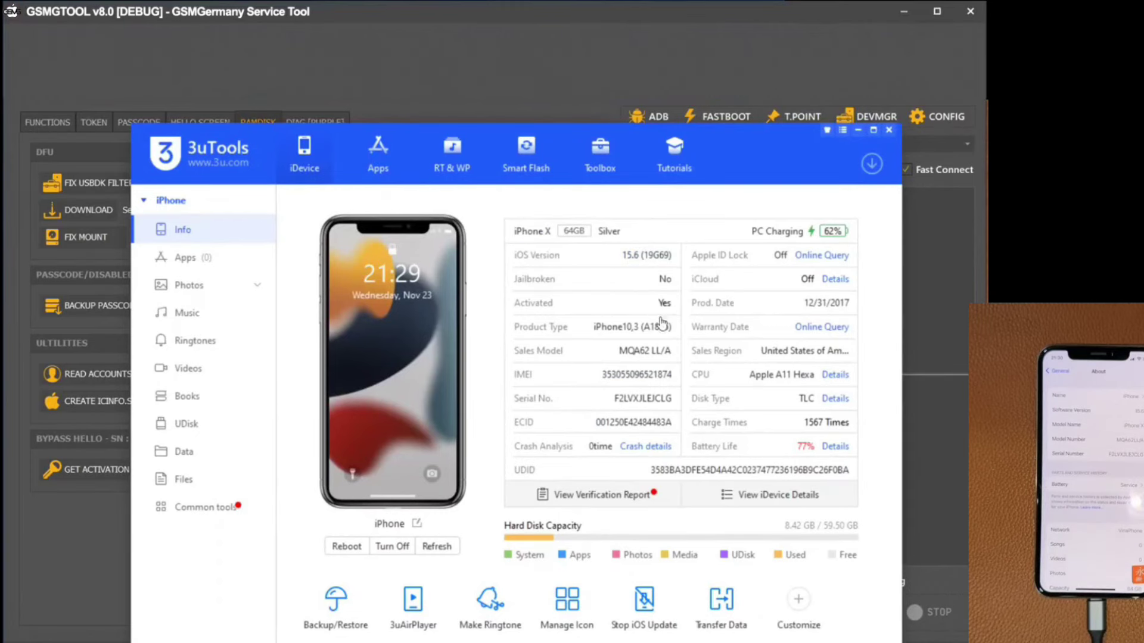
# Confirm Activated: Yes on iOS 15.6 (19G69) in 3uTools and minimize it
pyautogui.click(858, 131)
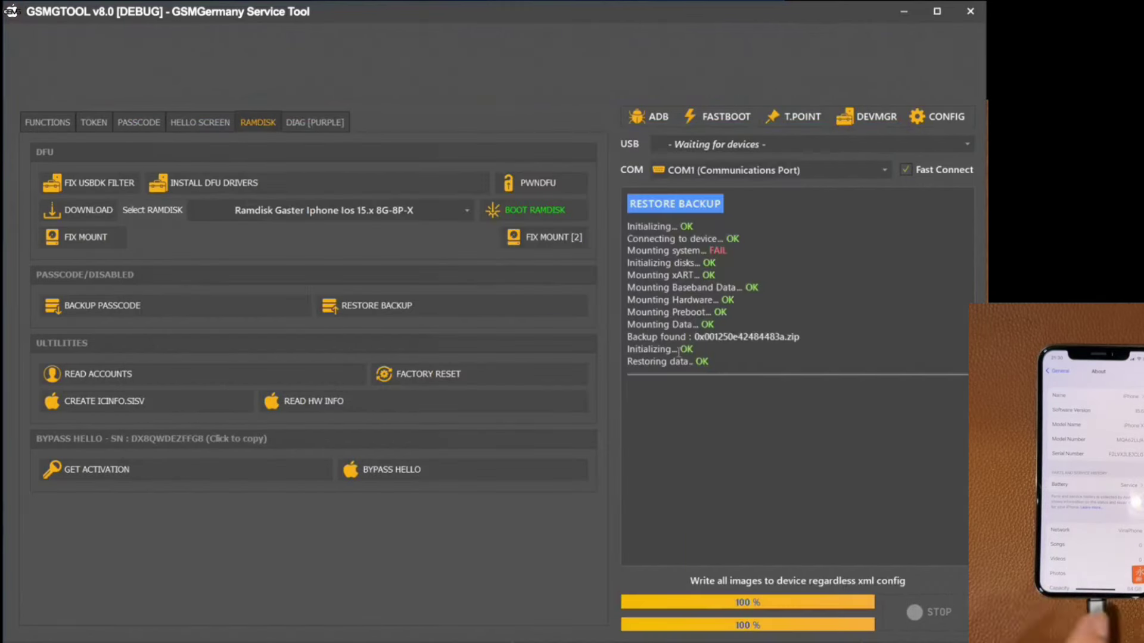